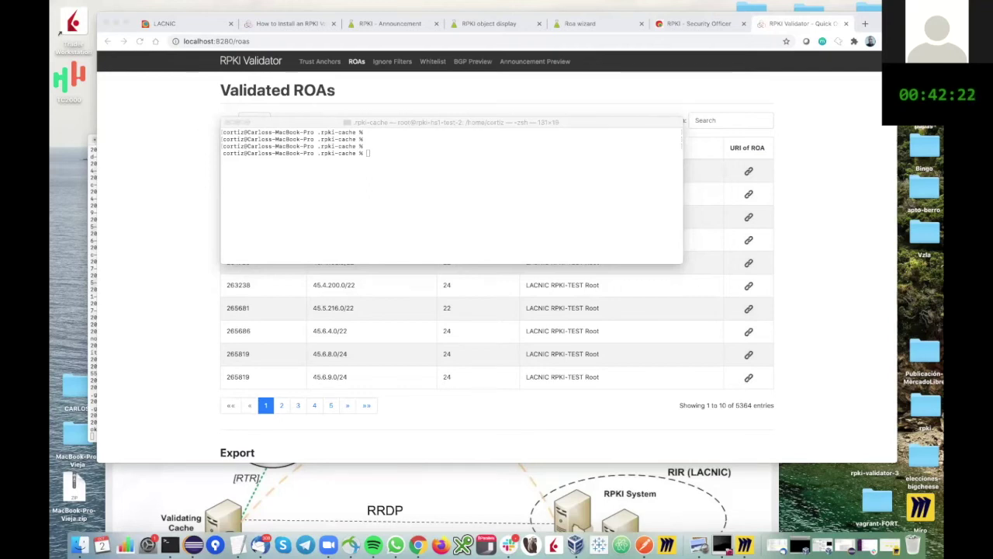
Load the Cargo environment with source $HOME/.cargo/env in the .rpki-cache terminal and clear its screen
left_click(373, 181)
type("source $HOME/.cargo/env")
key("Return")
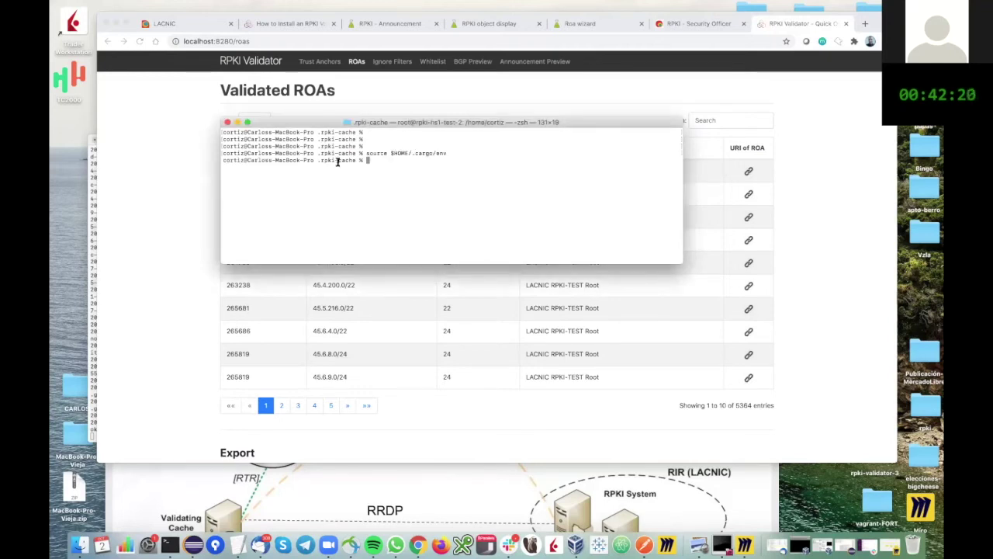
type("clear")
key("Return")
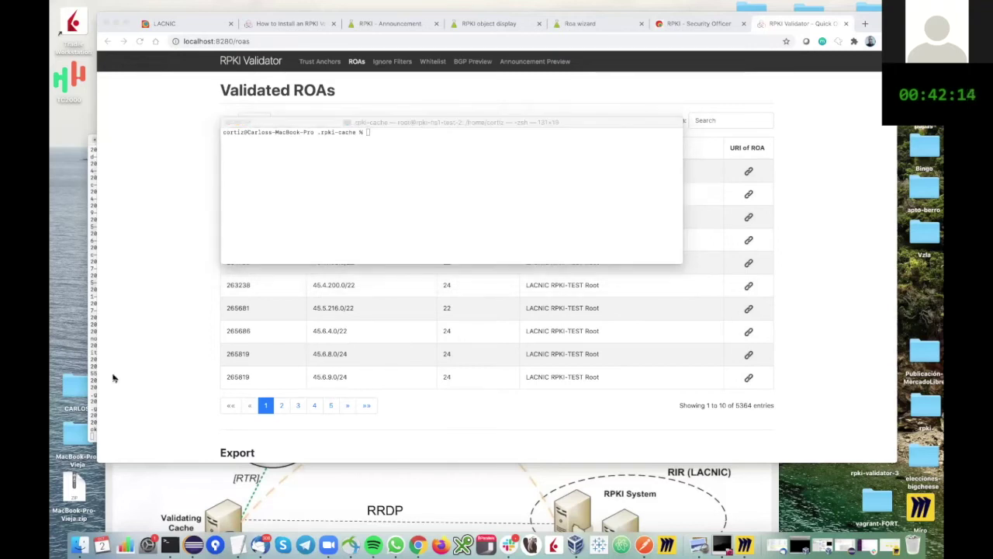
Run sudo routinator --disable-rrdp=true -v vrps, entering the account password, and look through the validated ROA output
left_click(405, 158)
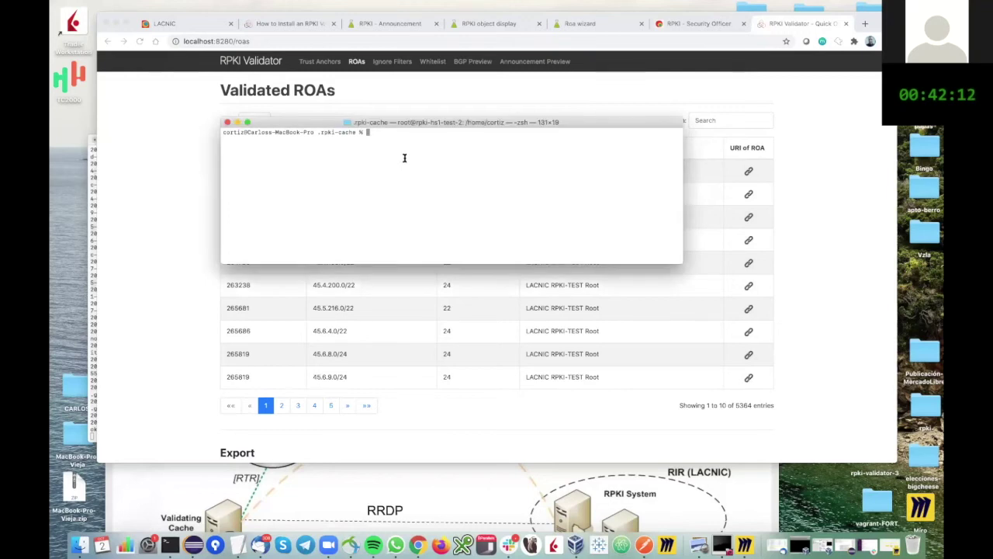
key("super+v")
key("Return")
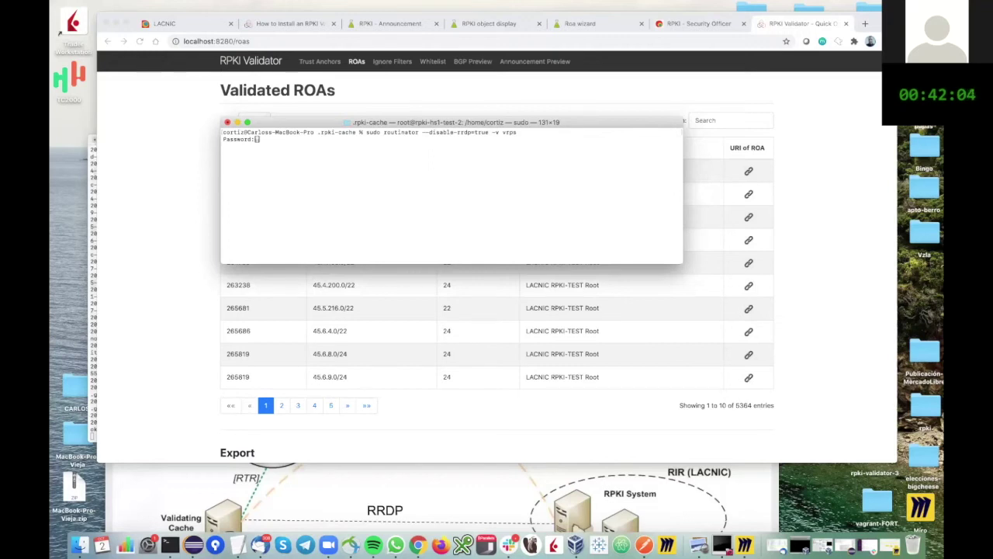
key("Return")
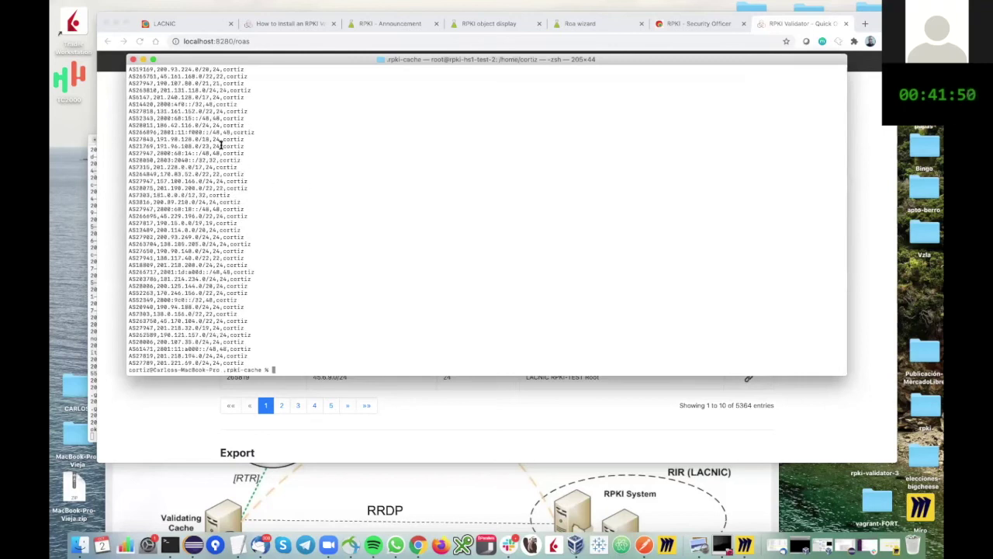
scroll(221, 146, "up", 1)
scroll(221, 145, "down", 3)
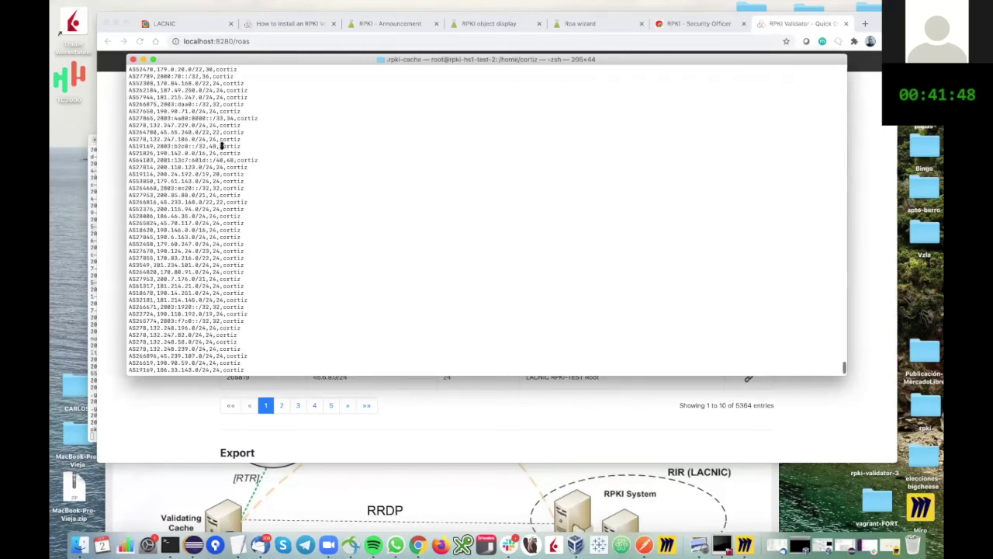
Copy the IPv4 prefix 200.10.62.0/23 from the resources of roa-cliente-1 on the LACNIC active ROAs page
left_click(689, 27)
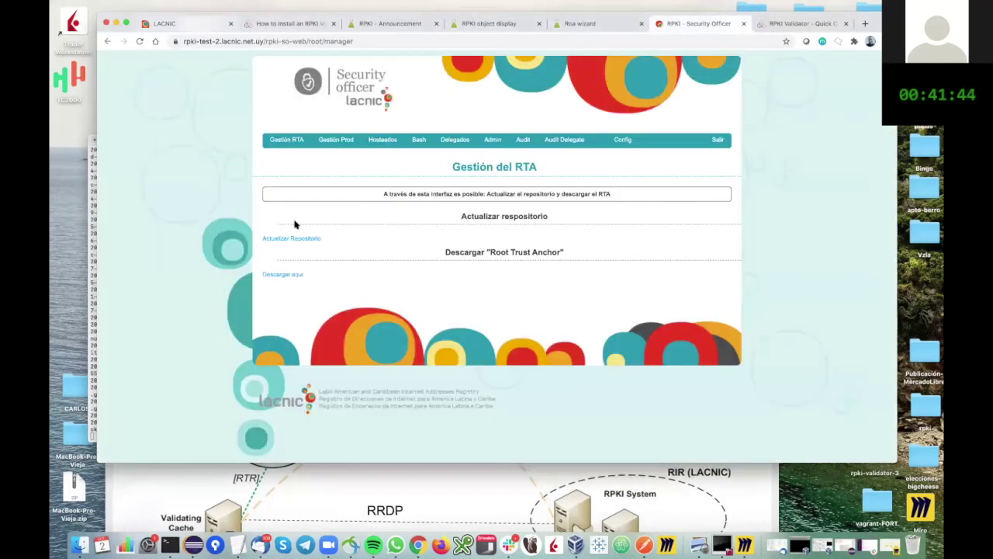
key("super+1")
left_click_drag(662, 226, 706, 225)
key("super+c")
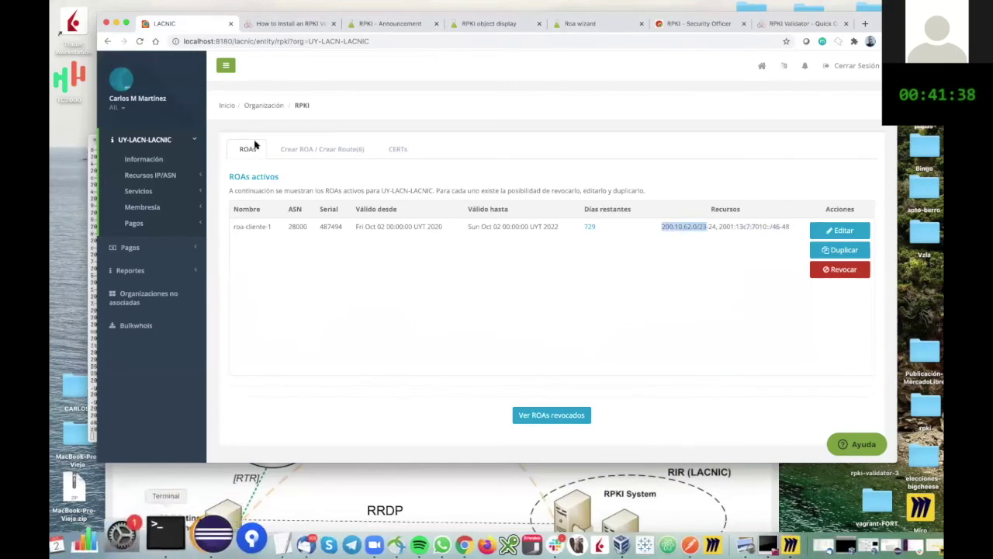
left_click_drag(134, 18, 163, 13)
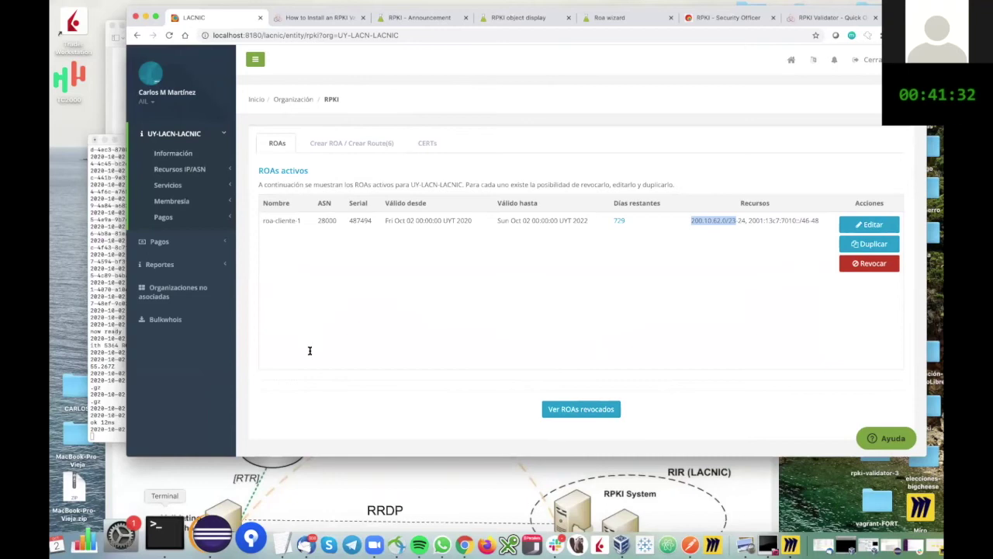
Switch to the Routinator terminal, search its output for 200.10.62.0/23 and highlight the AS28000 entry
key("super+Tab")
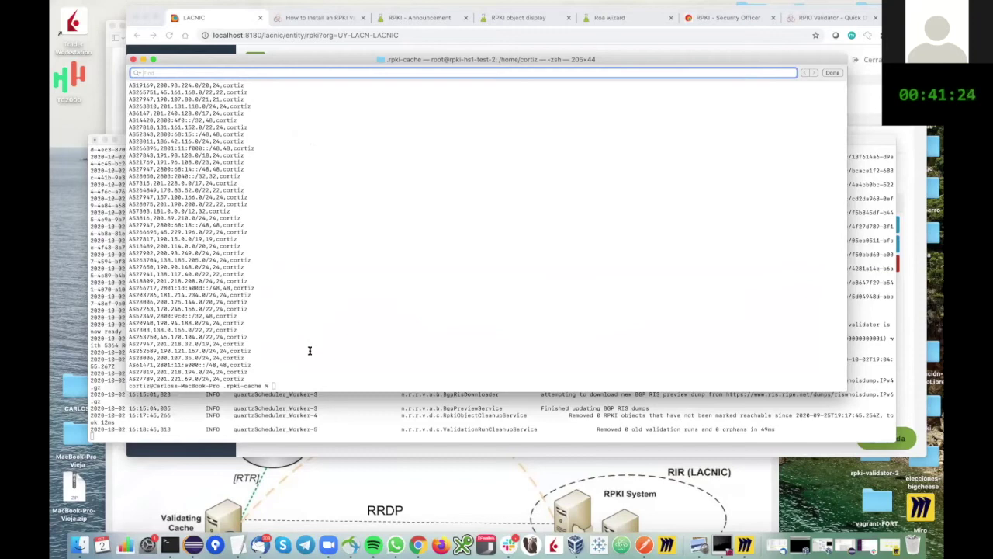
key("super+v")
key("Return")
key("Return")
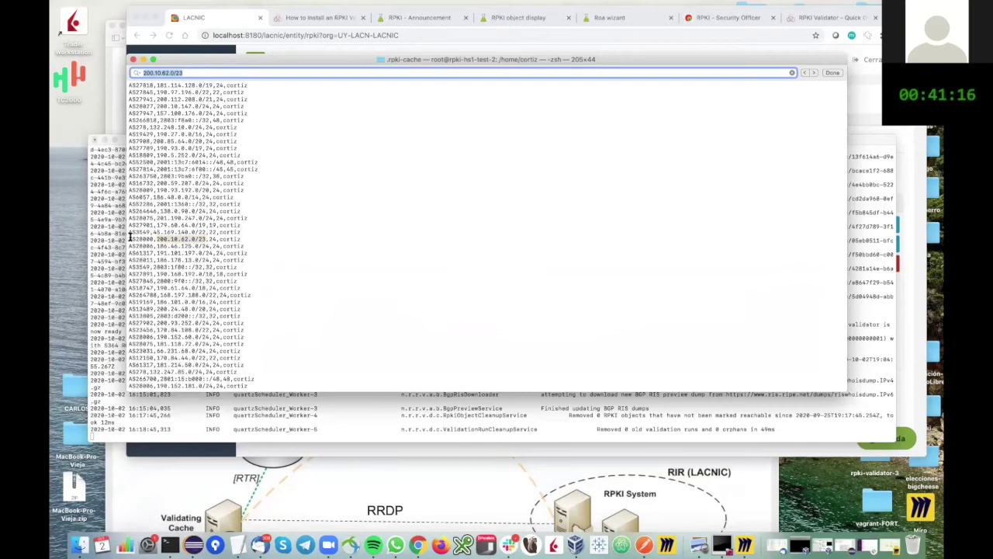
double_click(143, 239)
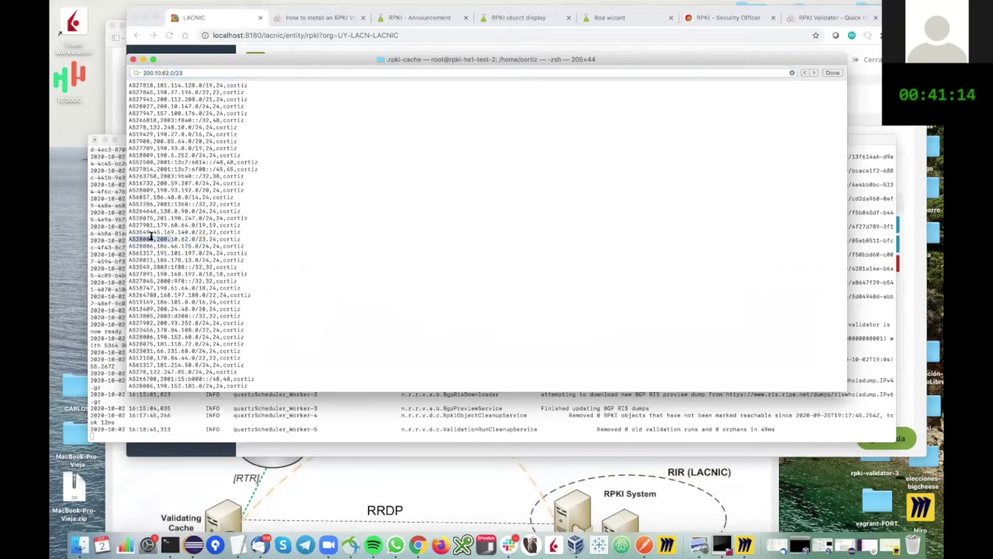
left_click_drag(170, 238, 217, 239)
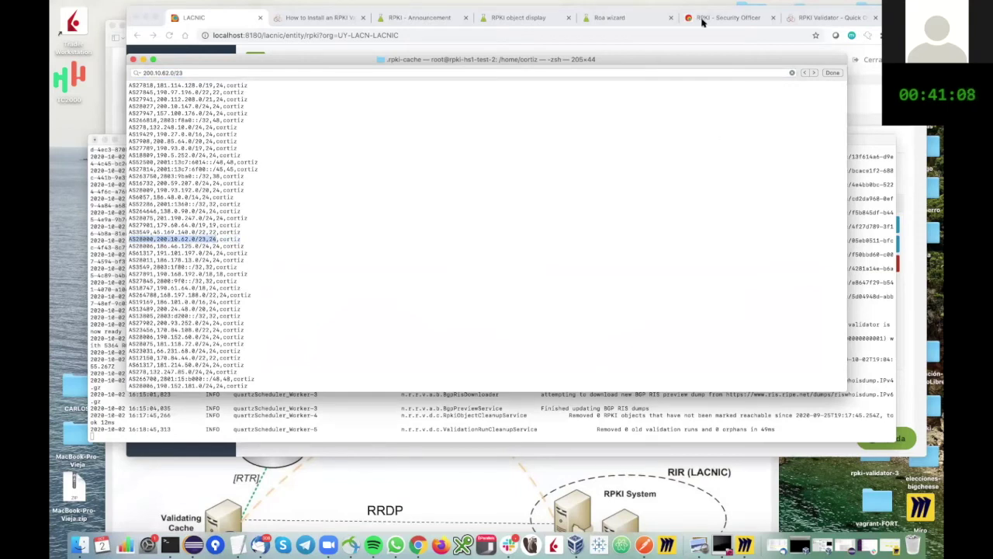
Copy the IPv6 prefix 2001:13c7:7010::/46 from roa-cliente-1 in the browser and find its entry in the Routinator terminal output
left_click(229, 19)
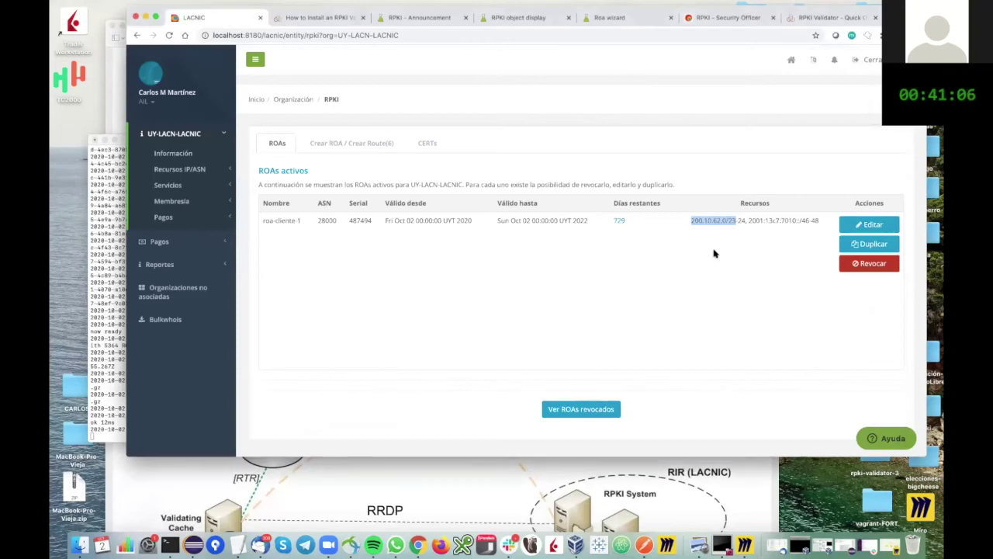
left_click_drag(749, 221, 809, 220)
key("super+c")
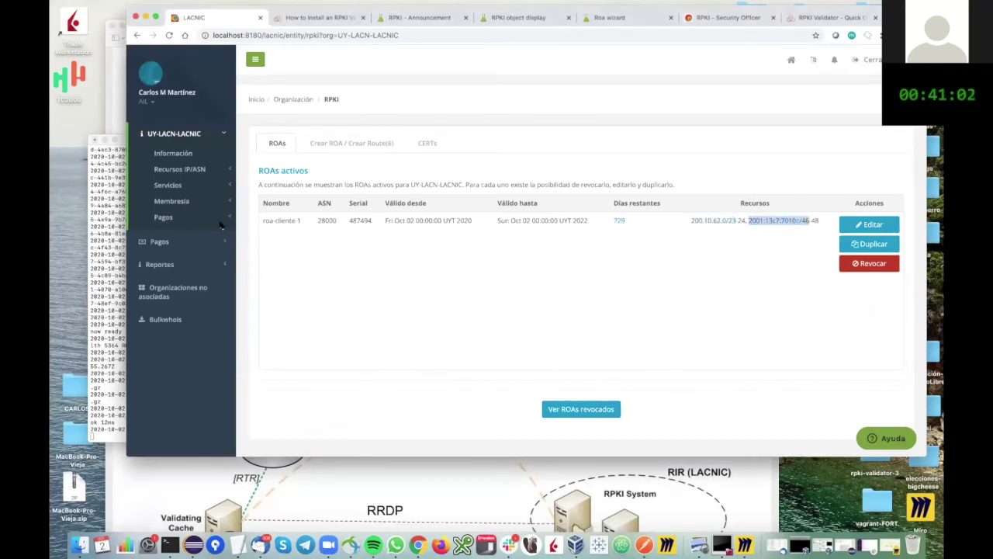
left_click(109, 225)
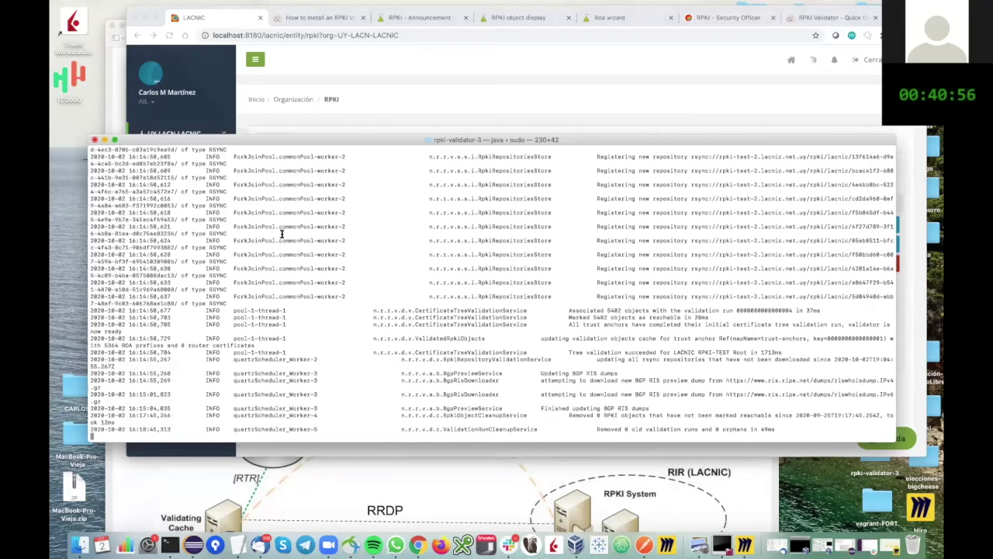
key("super+grave")
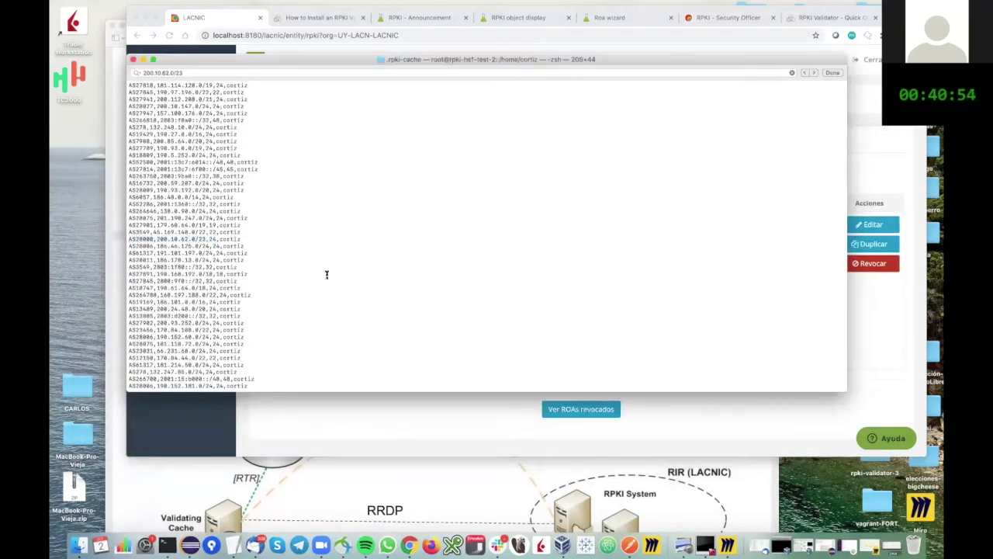
key("super+f")
key("super+v")
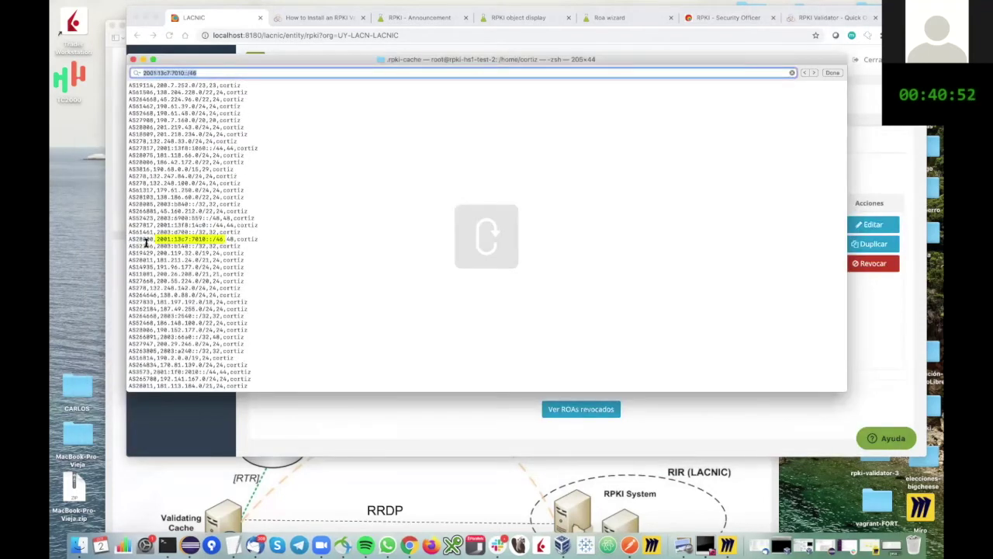
left_click_drag(131, 239, 273, 237)
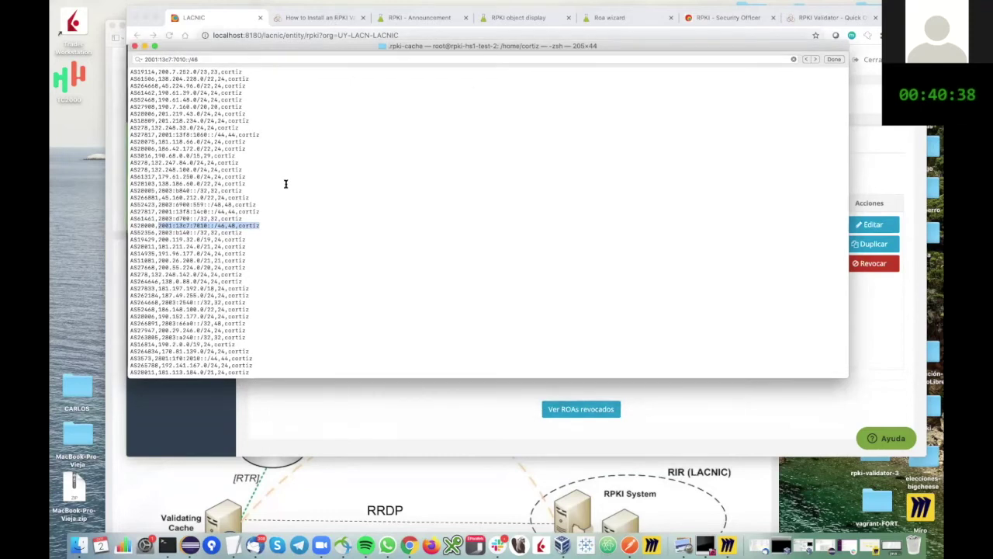
Move the Routinator output window aside and bring the browser's active ROAs page back to the front
scroll(285, 184, "down", 10)
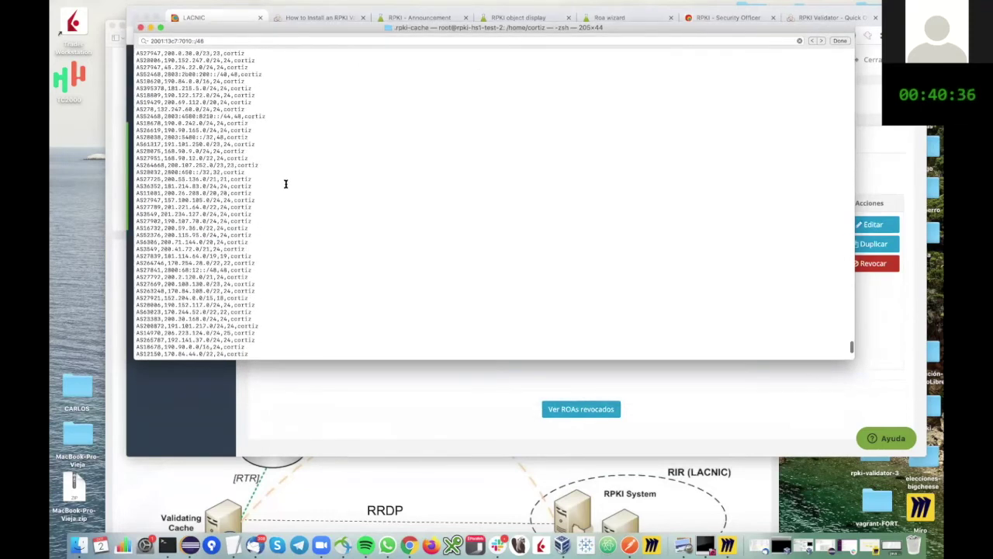
scroll(286, 184, "down", 10)
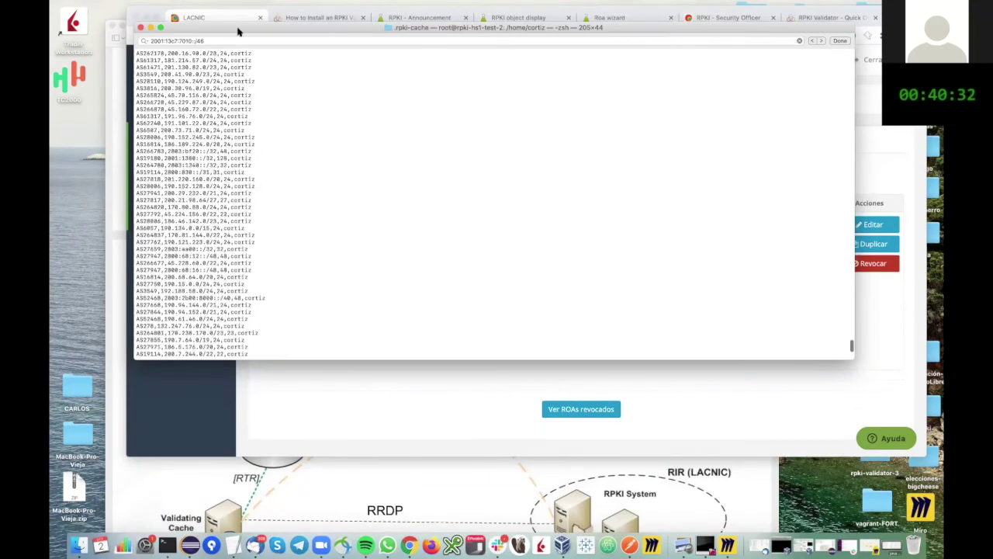
left_click_drag(238, 29, 281, 28)
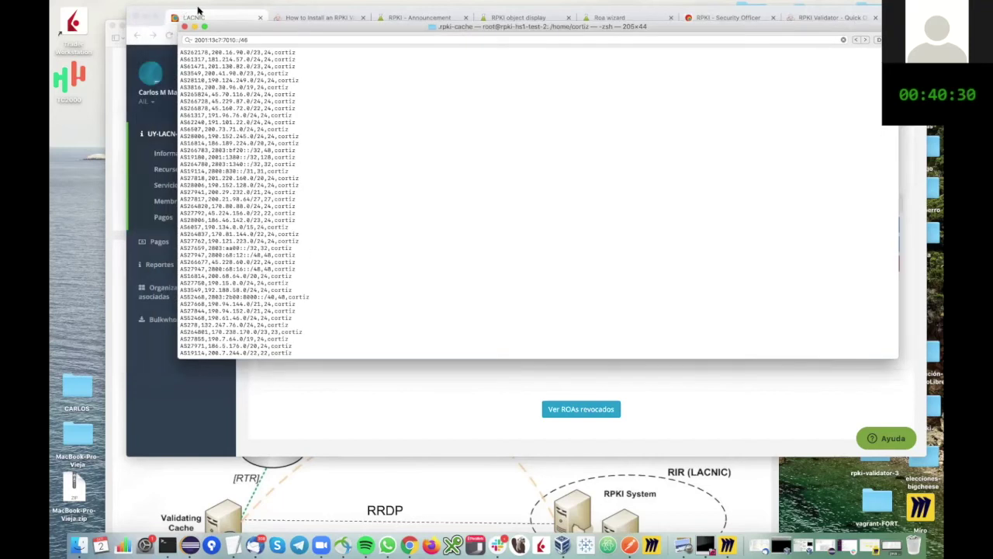
left_click_drag(198, 9, 117, 1)
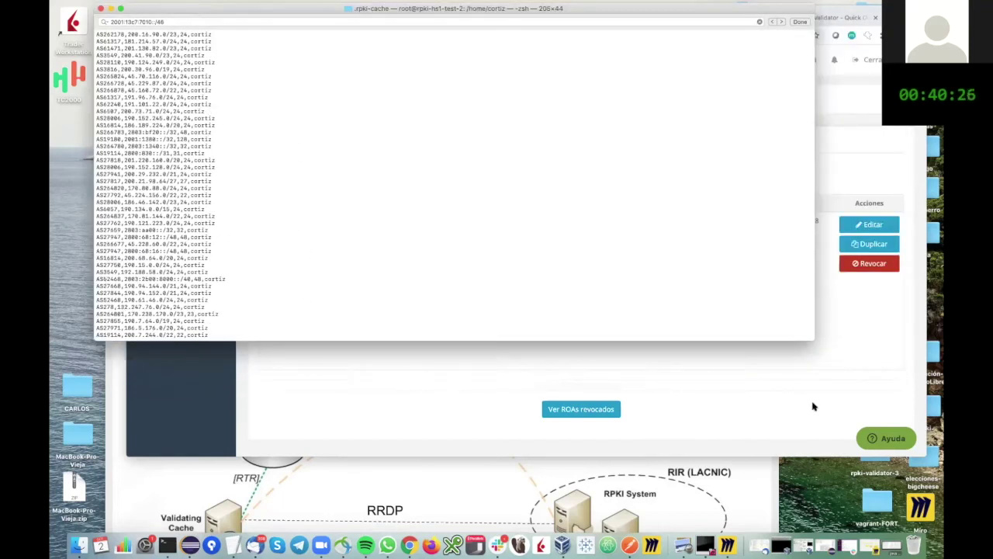
left_click(418, 452)
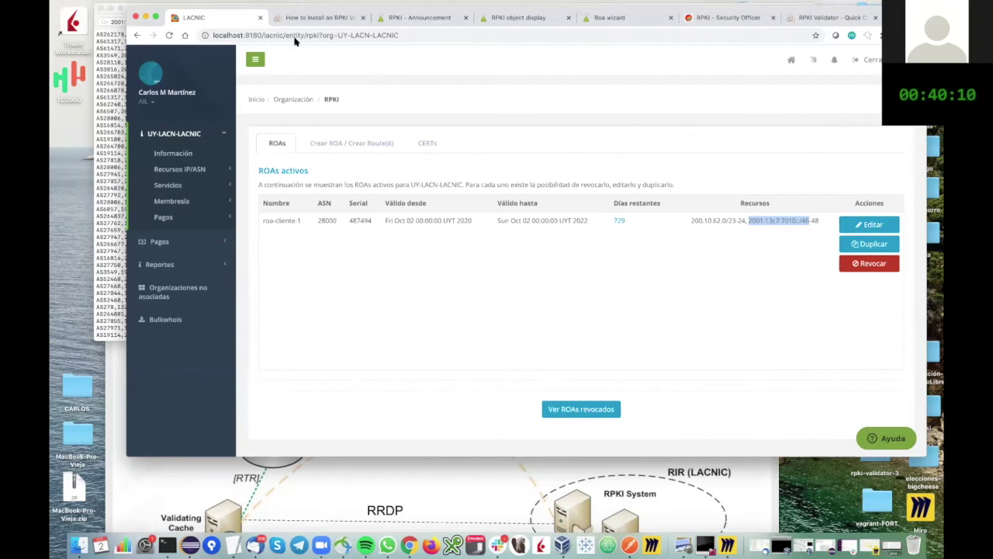
Switch to the vagrant-FORT terminal and connect to the virtual machine with vagrant ssh
key("super+Tab")
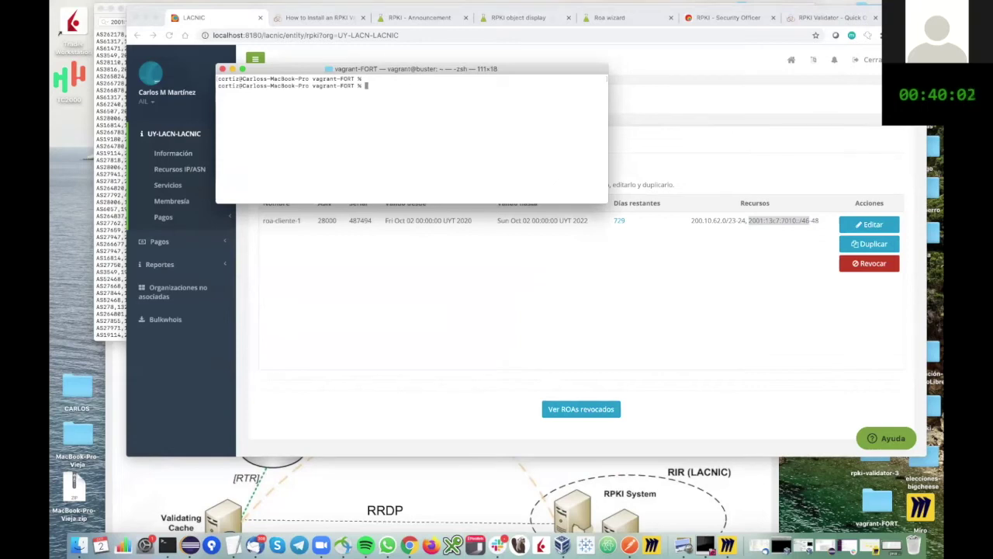
key("Return")
key("Return")
type("vagra")
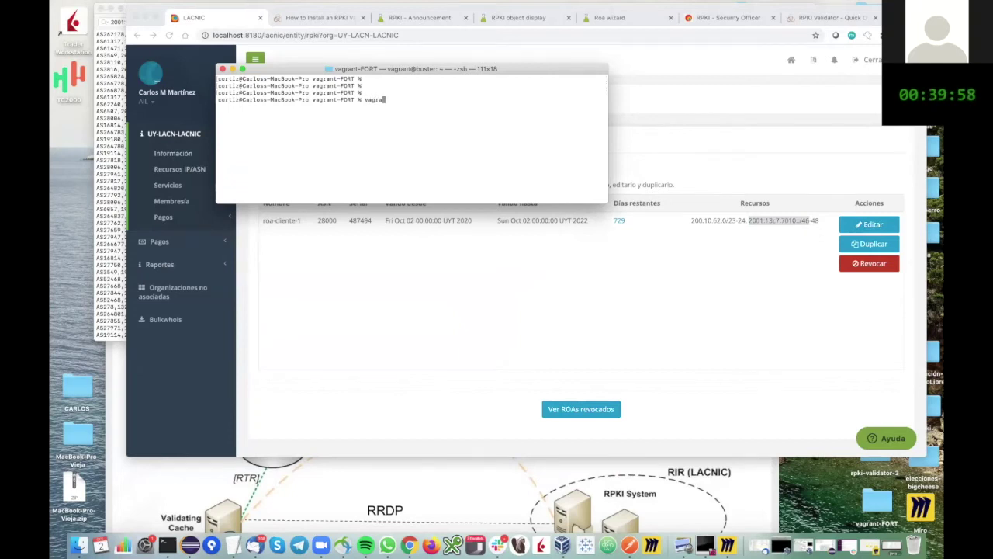
type("nt ssh")
key("Return")
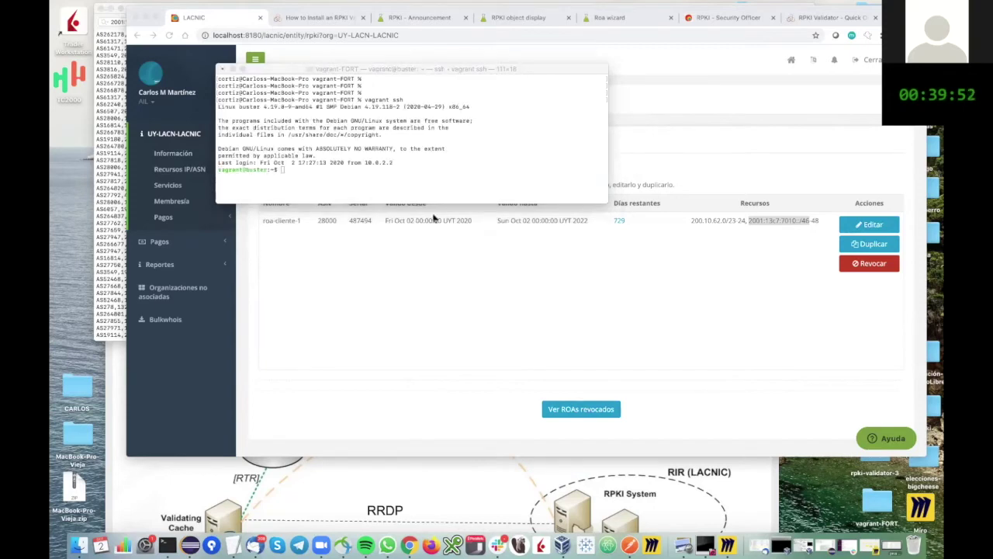
Go to the /etc/fort/ directory on the virtual machine and list its contents
left_click(388, 184)
type("cd /etc/fort/")
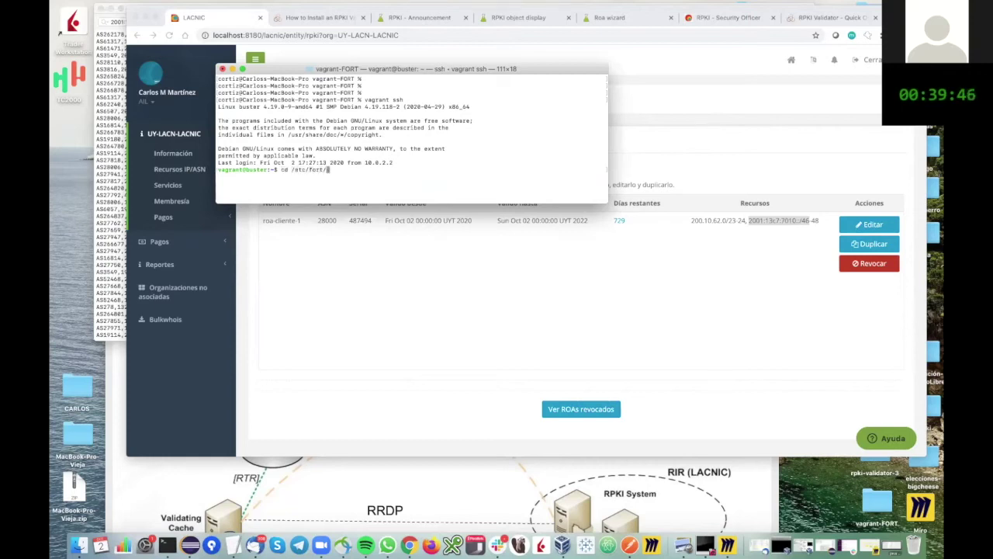
key("Return")
key("Return")
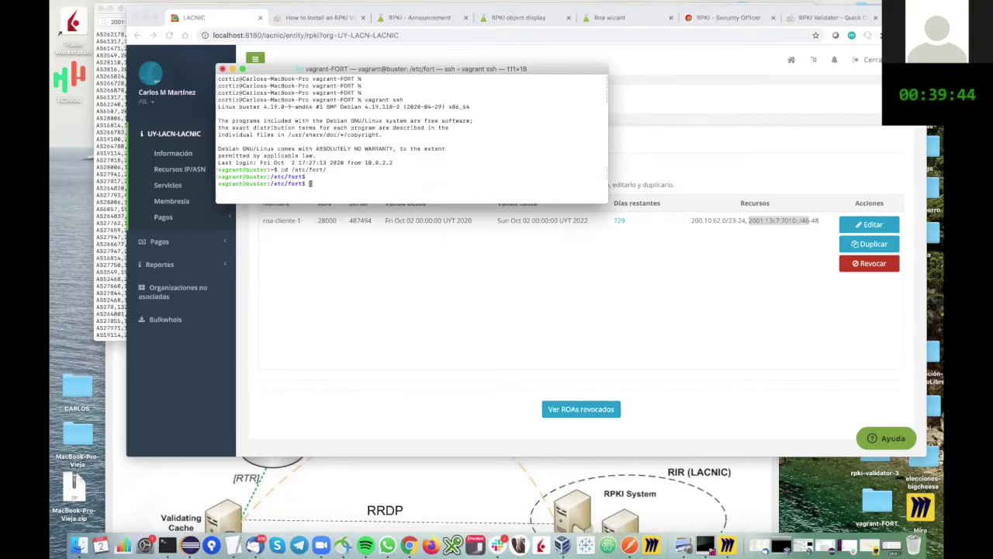
type("ls")
key("Return")
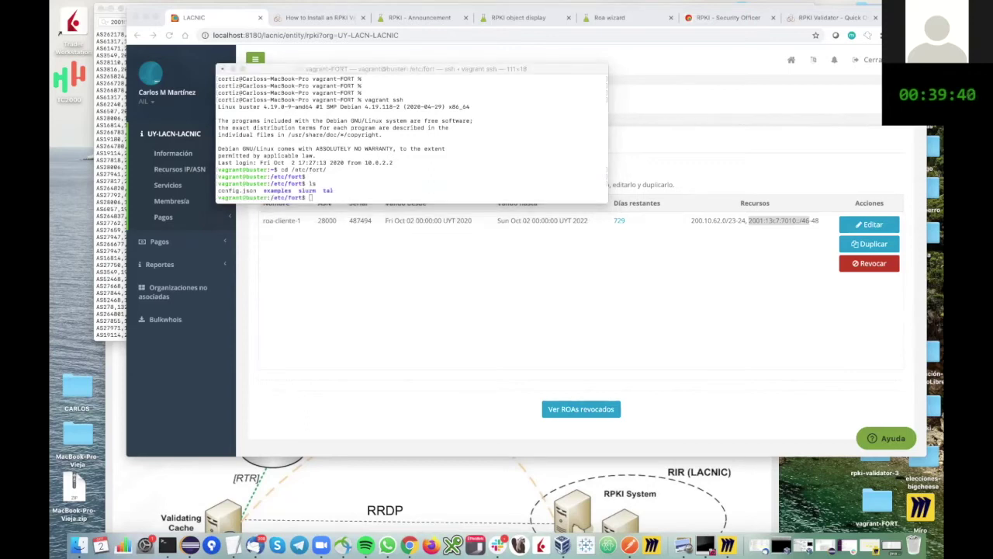
Try to run fort -t /etc/fort/tal -r /var/lib/fort --mode=standalone --output.roa /etc/fort/roas.csv as the vagrant user, widening the terminal window
left_click(444, 188)
type("fort -t /etc/fort/tal -r /var/lib/fort --mode=standalone --output.roa /etc/fort/roas.csv")
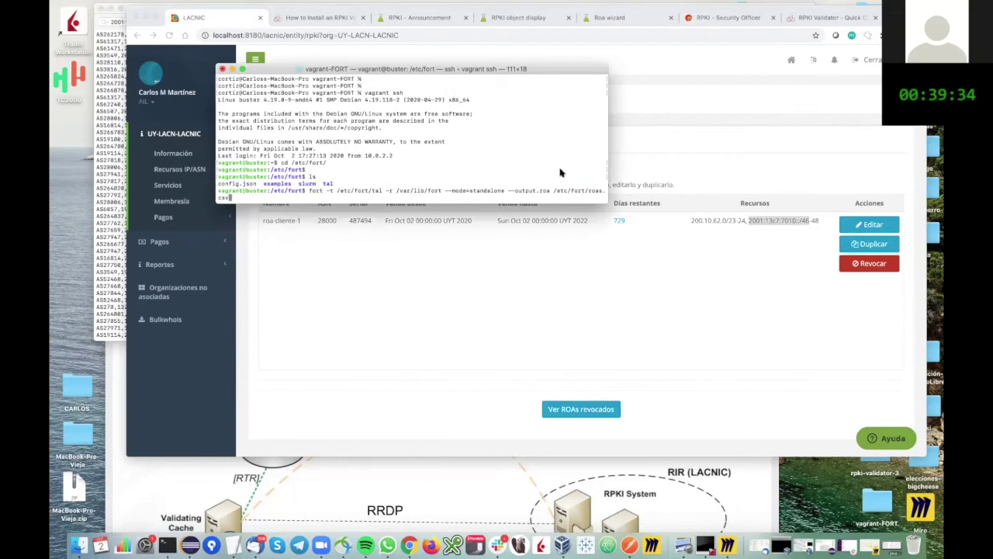
left_click_drag(608, 153, 742, 159)
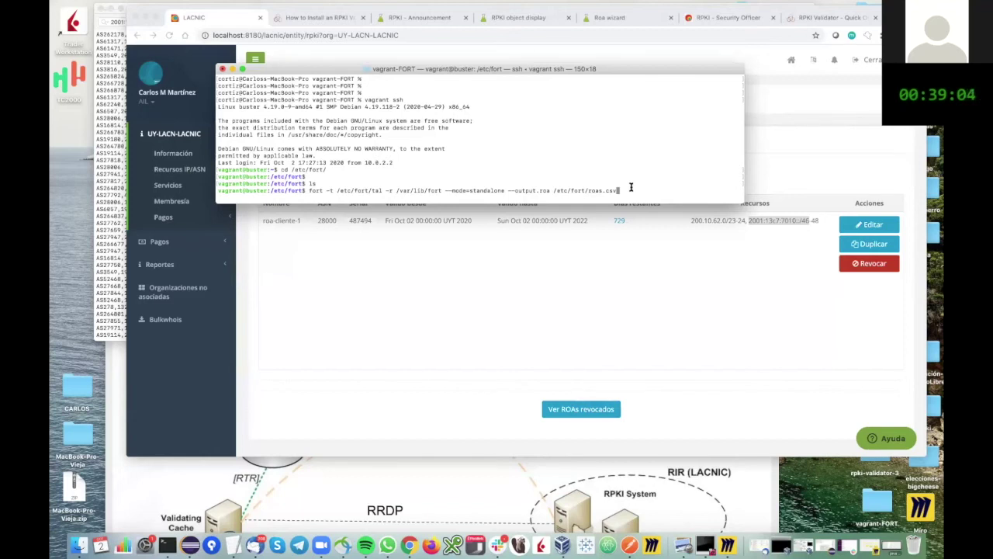
key("Return")
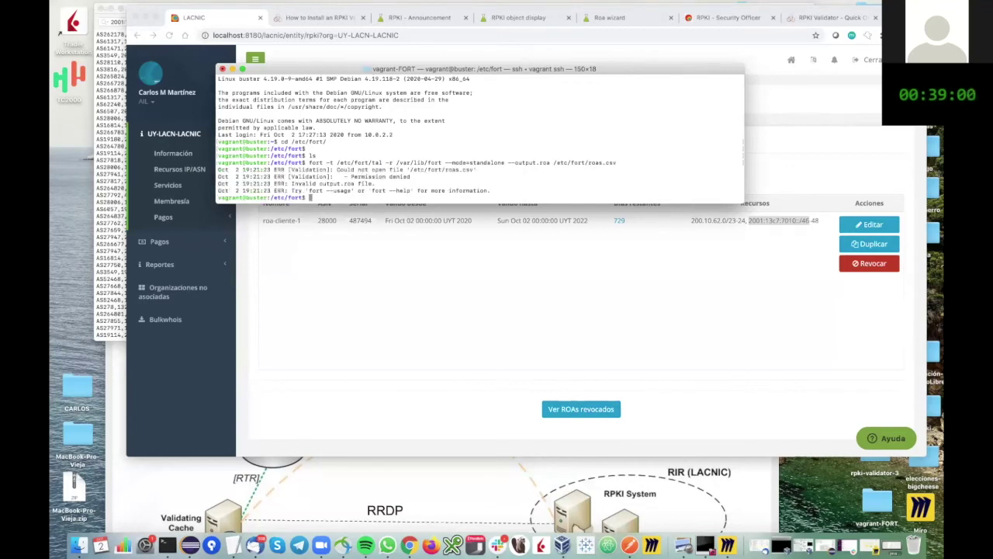
Become root with sudo su, rerun the standalone FORT validation with ROA output to /etc/fort/roas.csv, and enlarge the terminal window
type("su")
type("do f")
type("f")
type("u")
key("Return")
key("Up")
key("Return")
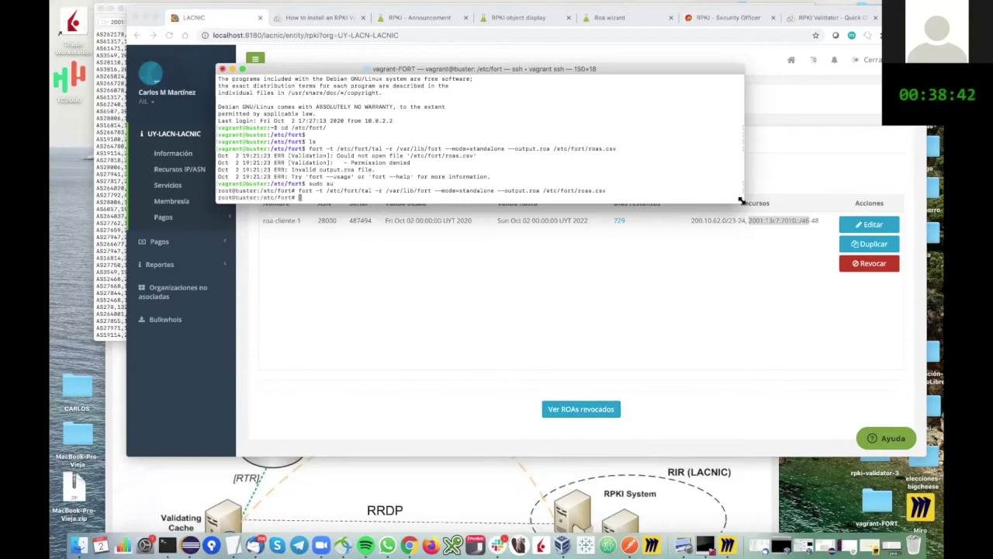
left_click_drag(741, 201, 768, 294)
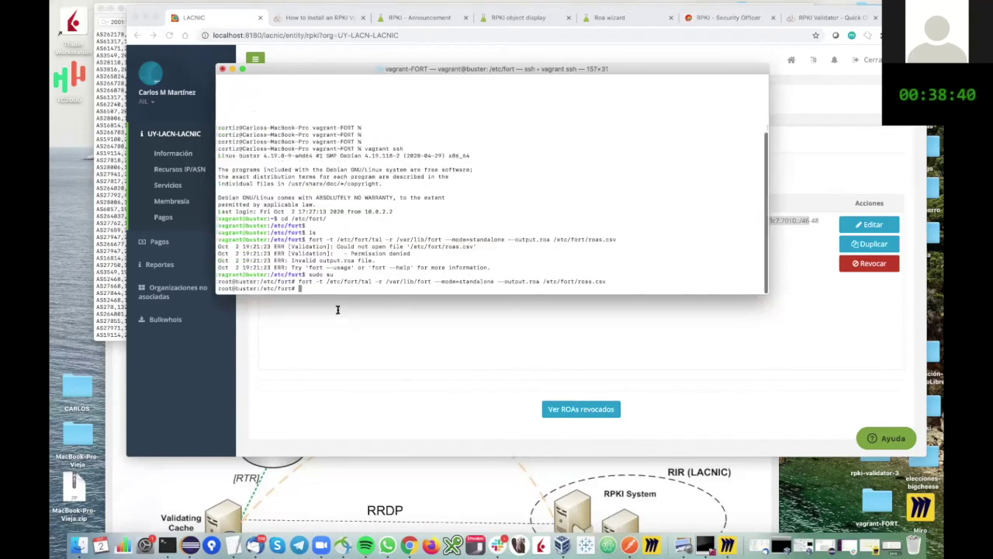
Clear the FORT terminal and list the contents of /etc/fort
type("clear")
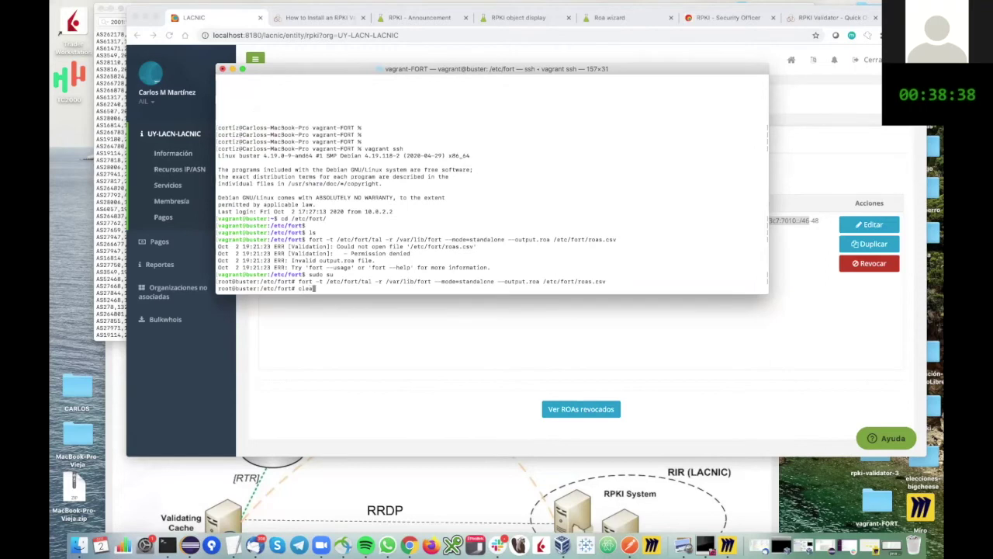
key("Return")
key("Return")
type("ls")
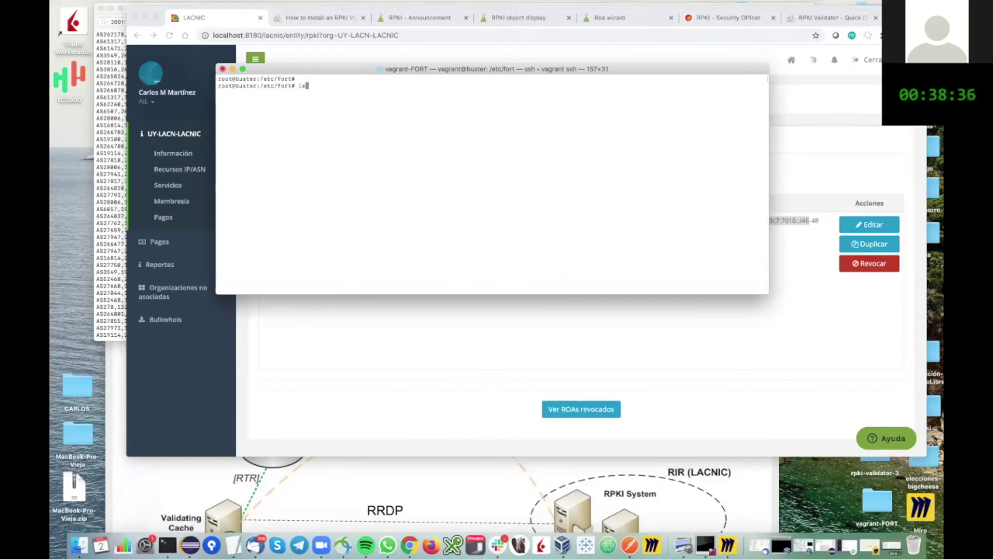
key("Return")
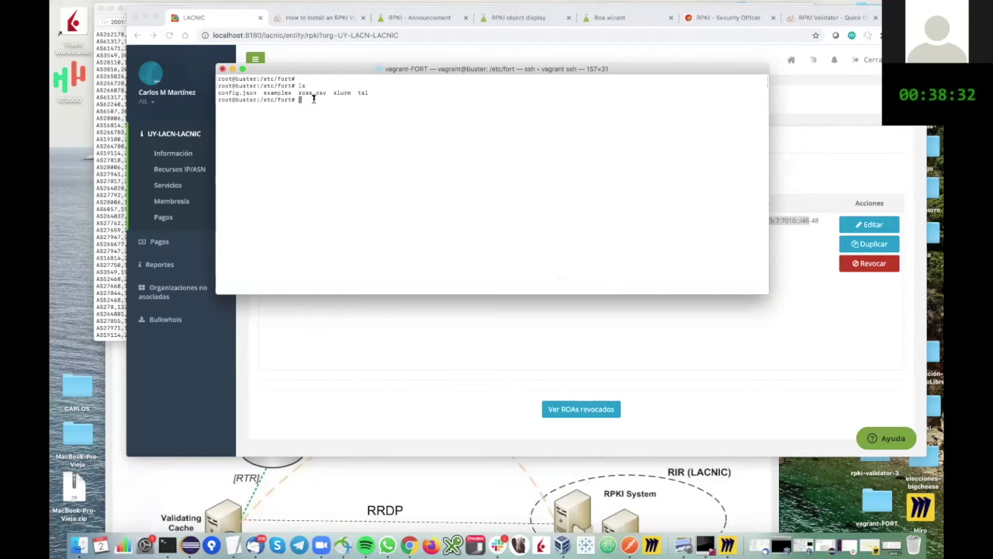
Display the contents of the generated roas.csv file in the FORT terminal
type("cat ro")
key("Tab")
key("Return")
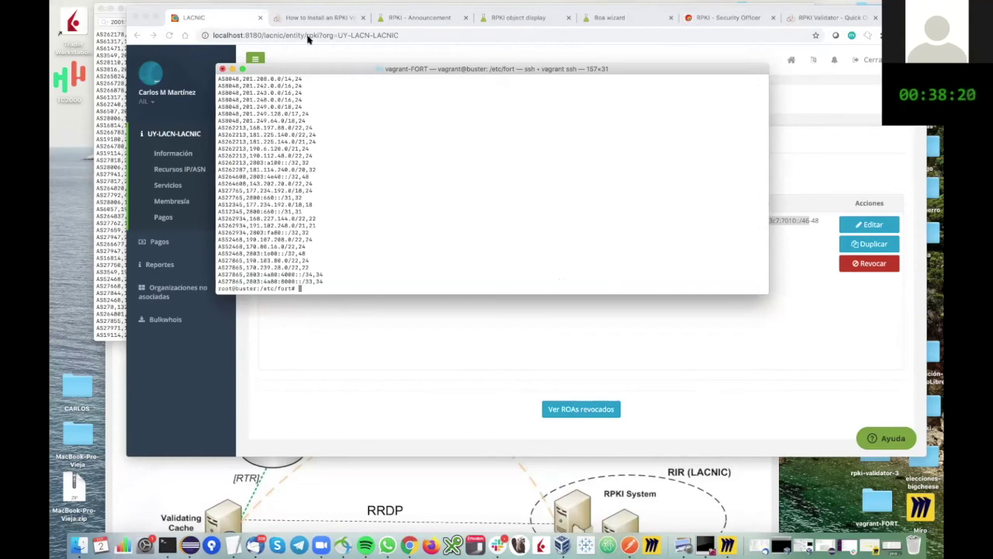
Search the Routinator output for 2001:13c7:7010::/46 and highlight the ASN and prefix of the matching entry
left_click(776, 233)
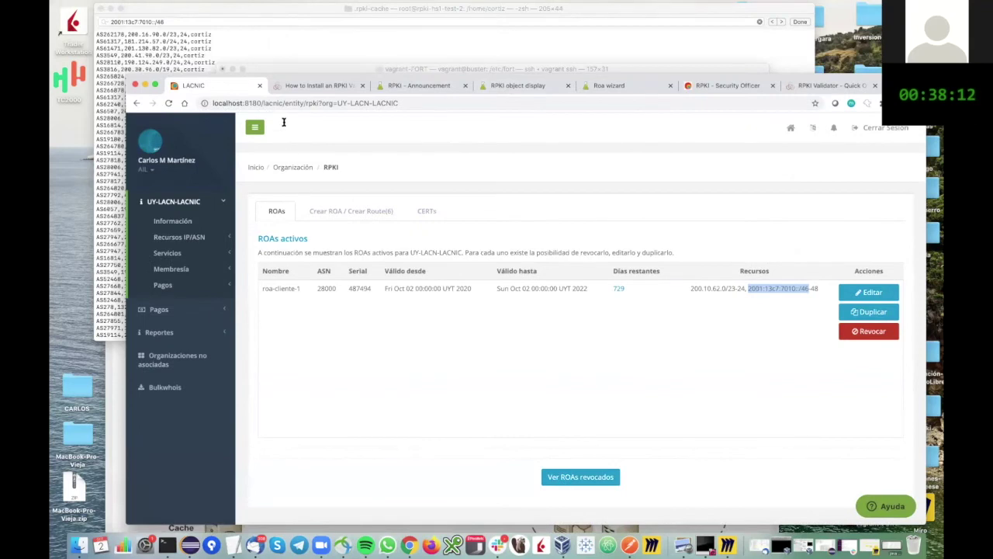
key("super+Tab")
key("super+f")
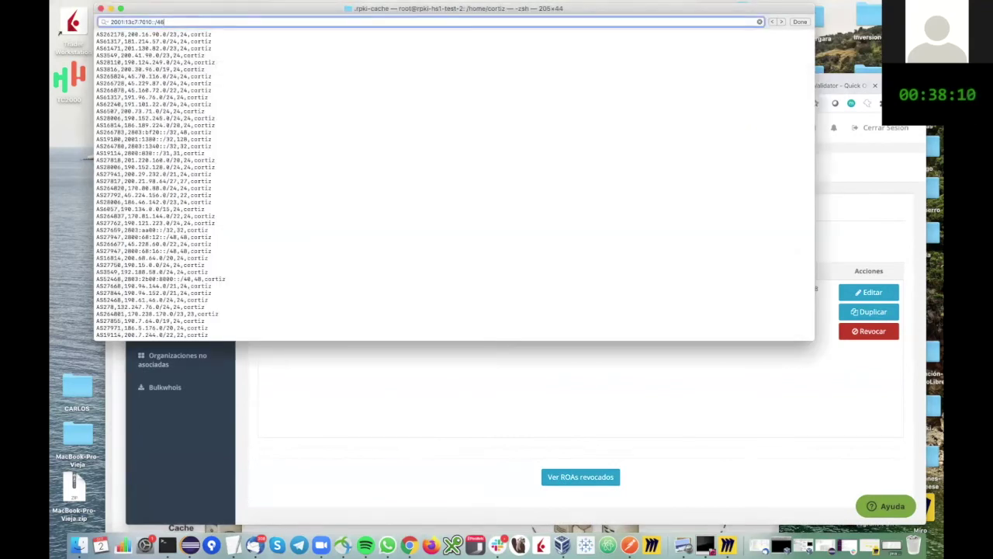
key("Return")
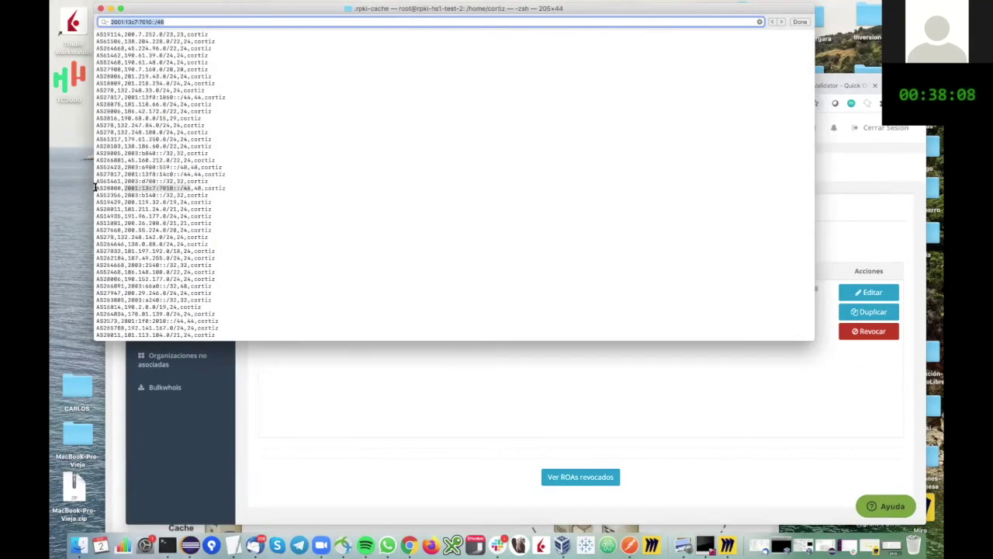
left_click_drag(99, 188, 124, 187)
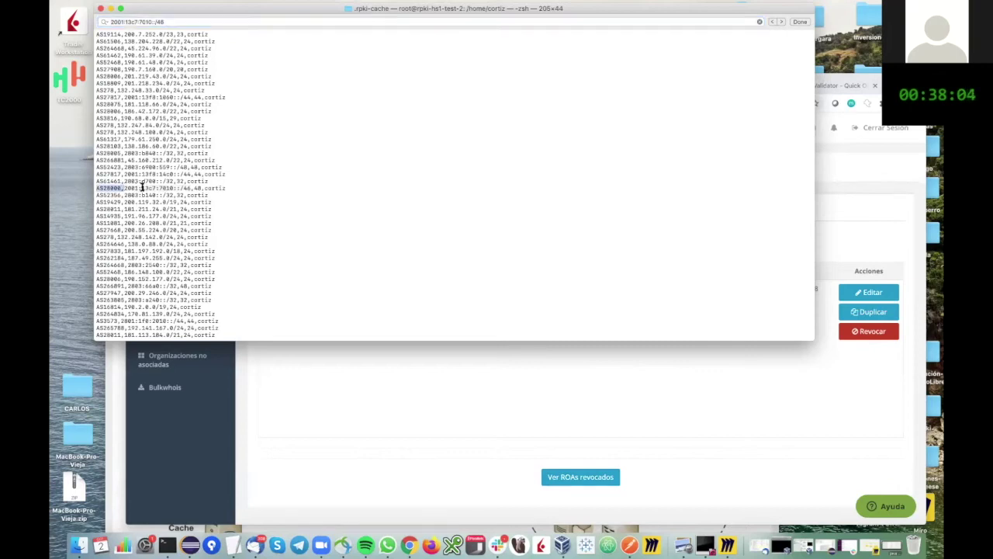
left_click_drag(124, 188, 192, 186)
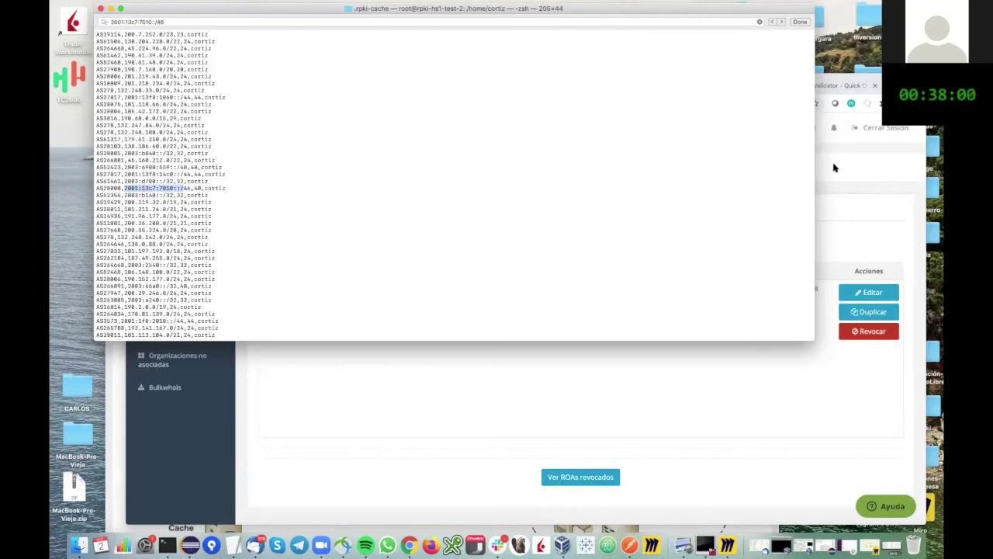
Copy the prefix 200.10.62.0/23 from roa-cliente-1 in the LACNIC portal and search the Routinator output for it
left_click(849, 197)
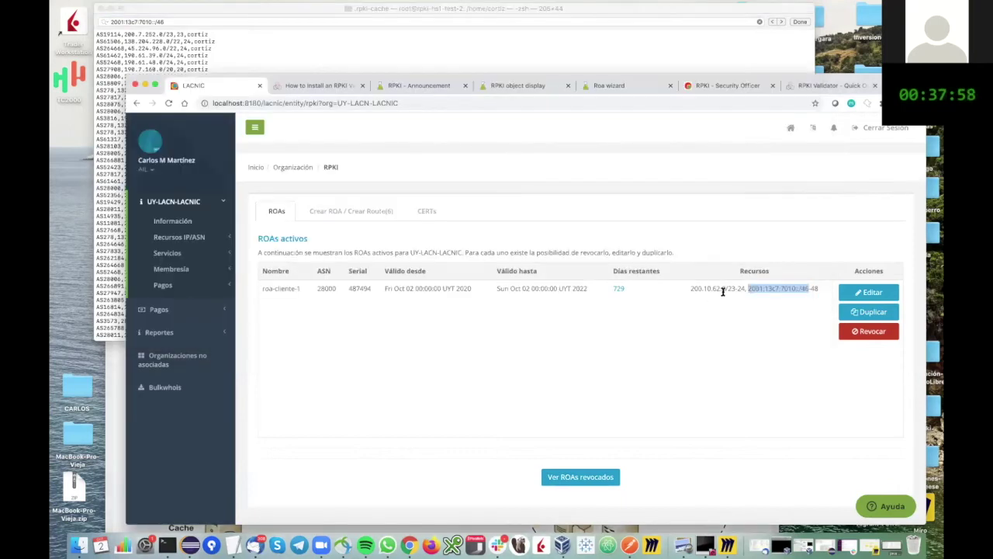
left_click(710, 288)
left_click_drag(726, 285, 735, 284)
key("super+c")
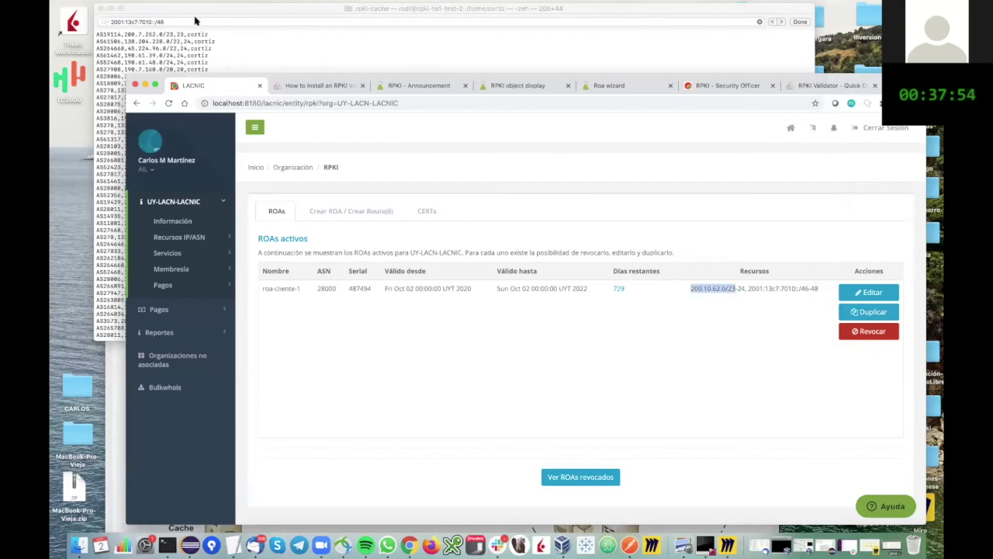
left_click(215, 51)
key("super+f")
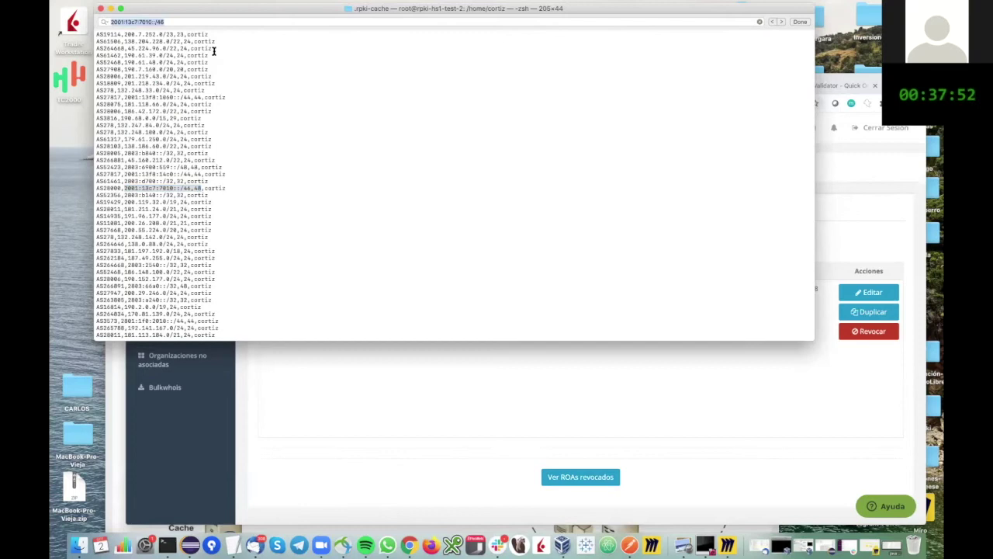
key("super+v")
key("Return")
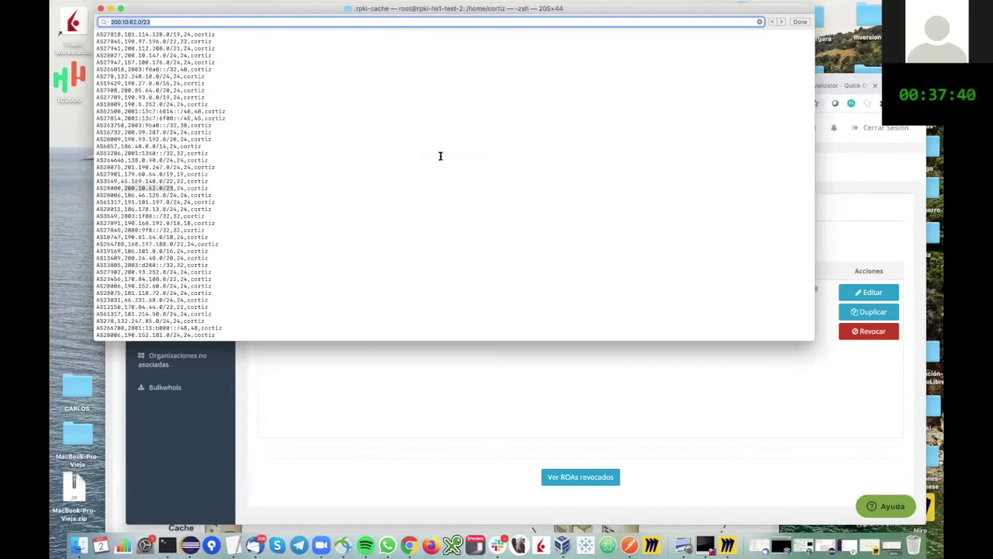
Switch to RPKI-Cortiz.pdf and present the "RPKI - Validación" slide in full-screen slideshow mode
left_click(769, 430)
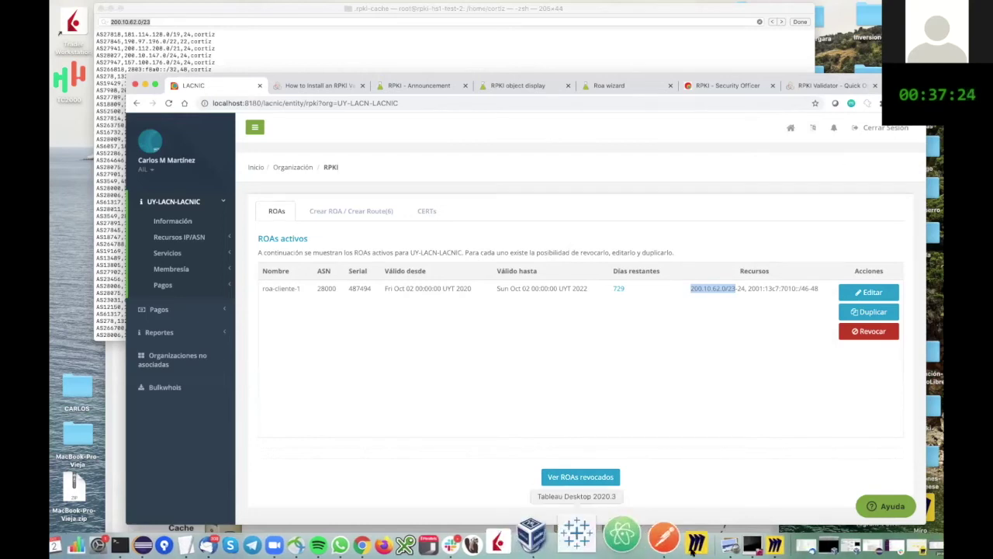
key("super+Tab")
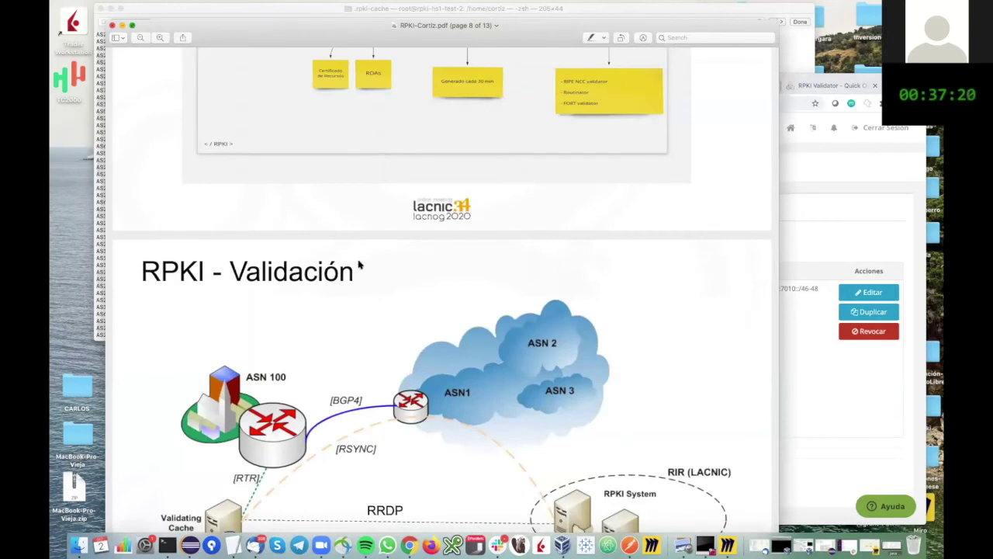
key("super+shift+f")
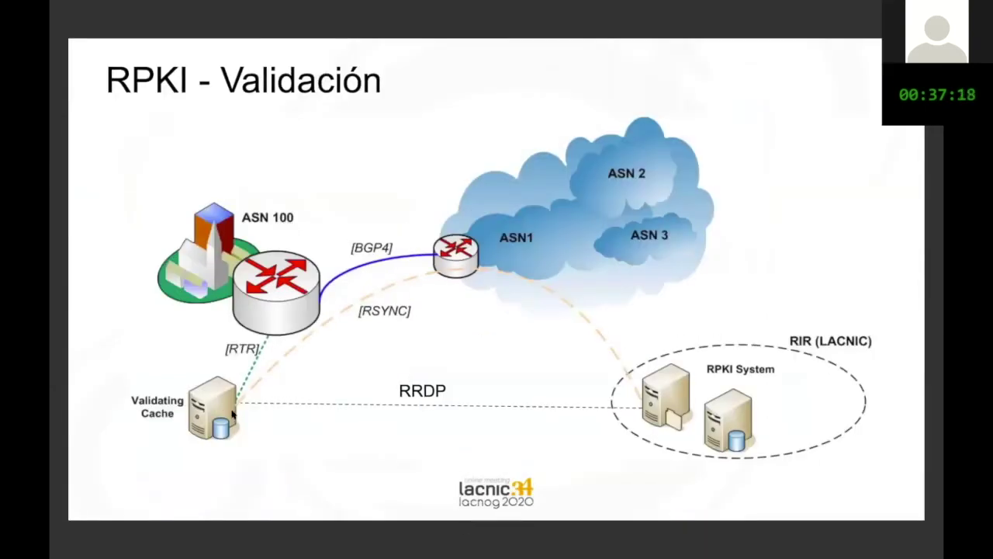
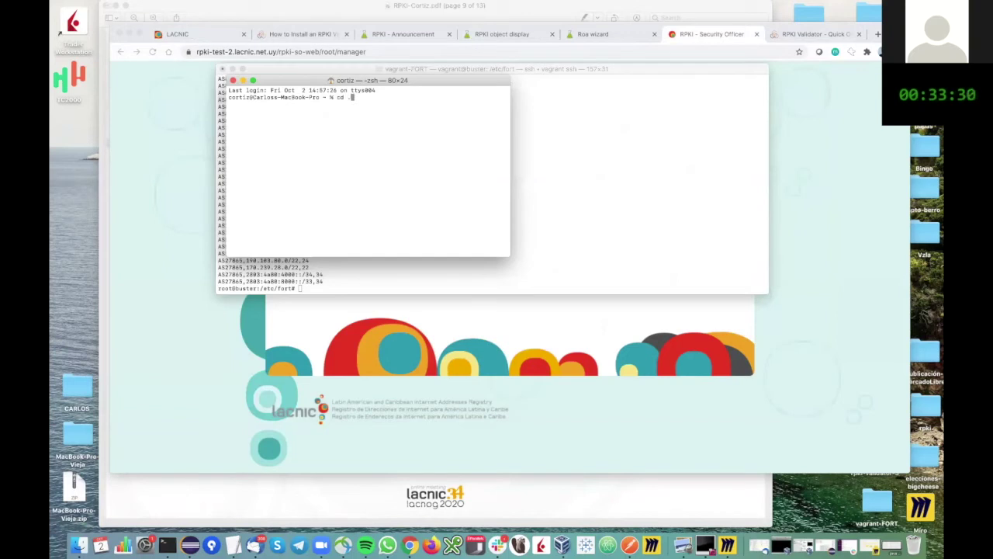
Go to the .rpki-cache directory in the new terminal, load $HOME/.cargo/env, and clear the terminal
key("Return")
key("Return")
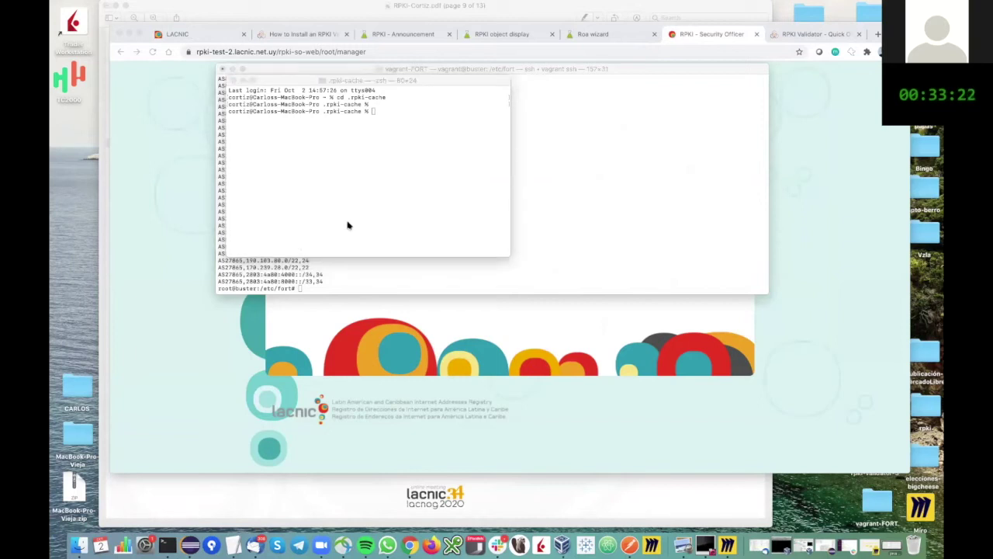
left_click(388, 113)
type("source $HOME/.cargo/env")
key("Return")
type("clear")
key("Return")
key("Return")
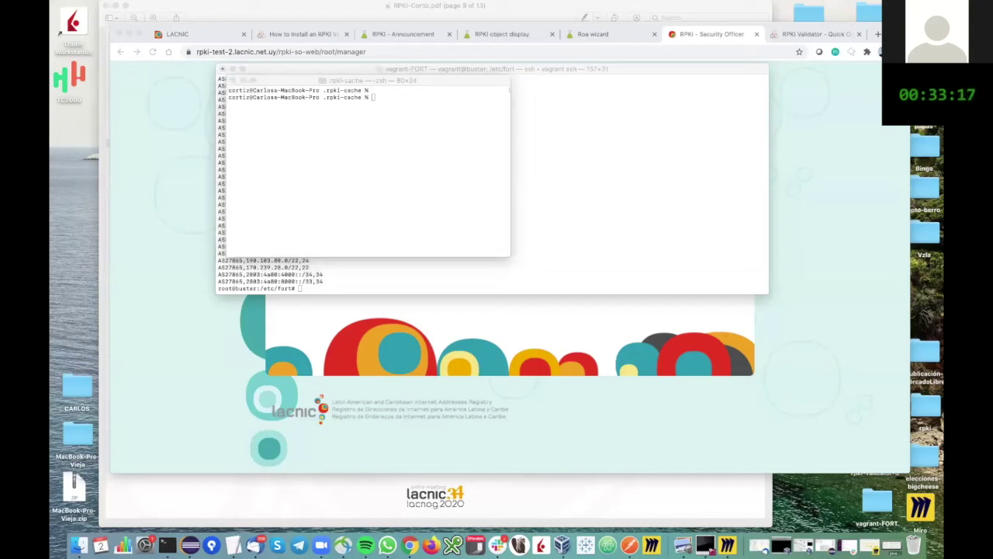
Run sudo routinator --disable-rrdp=true -v vrps, authenticating with the account password, and enlarge the terminal window
left_click(418, 194)
type("sudo routinator --disable-rrdp=true -v vrps")
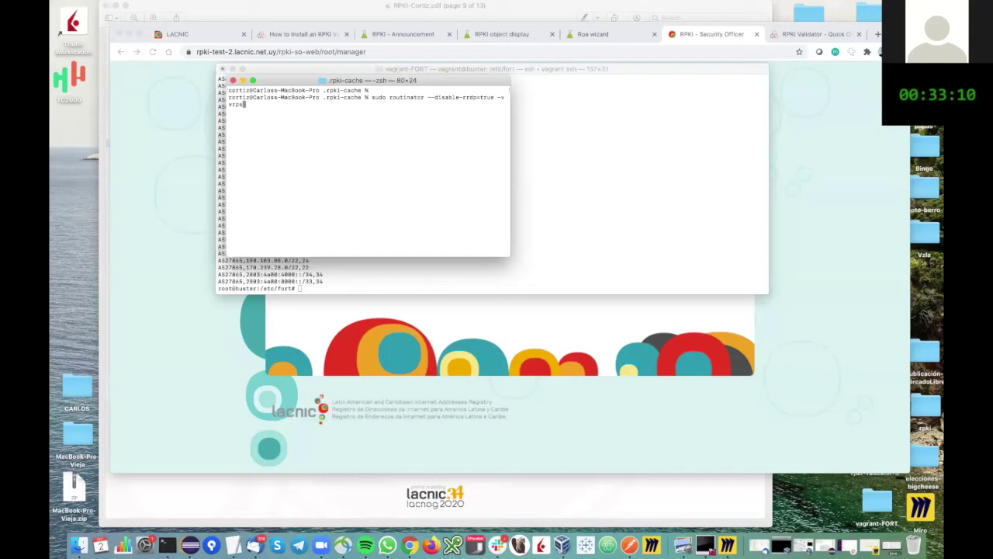
key("Return")
key("Return")
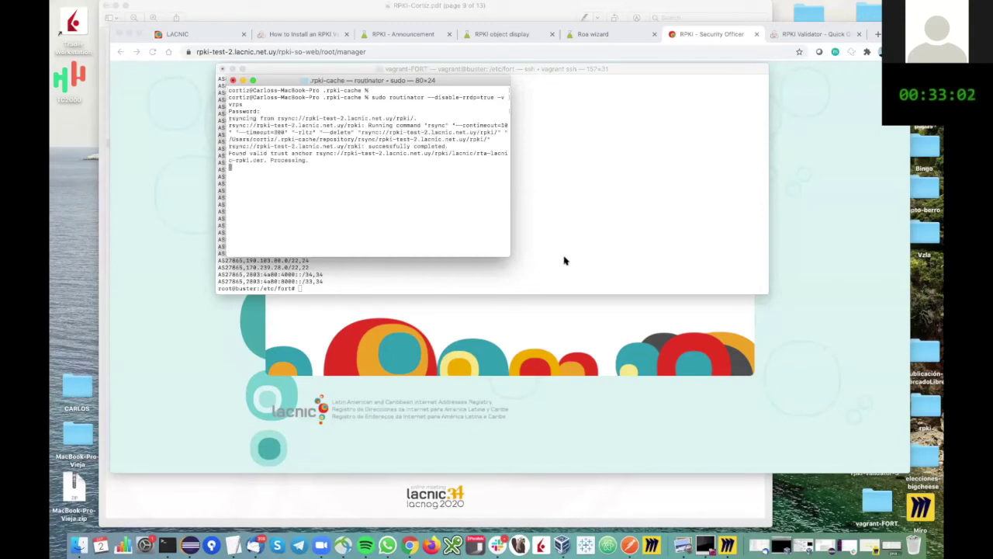
left_click_drag(828, 384, 846, 410)
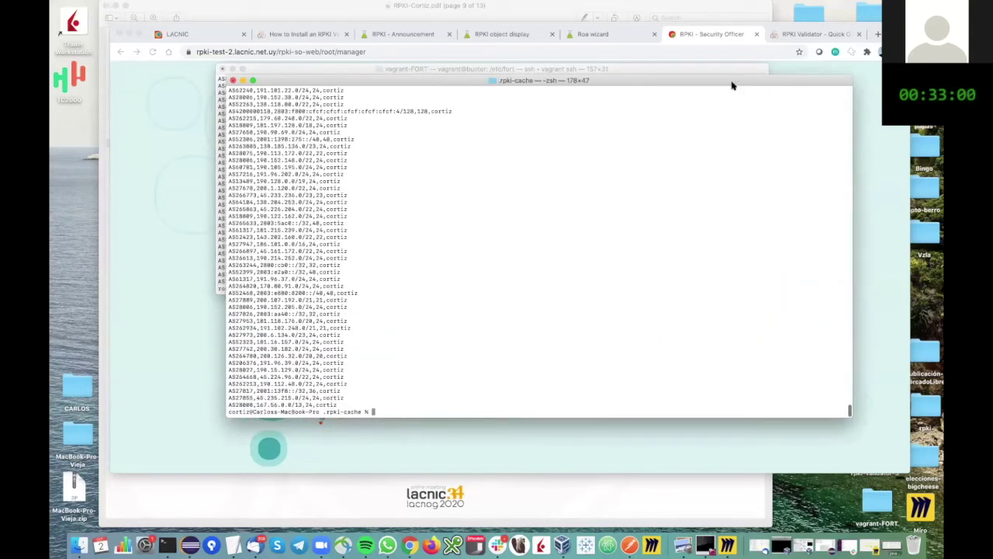
Check the active ROAs page for UY-LACN-LACNIC in the LACNIC portal and return to the terminal windows
left_click(220, 34)
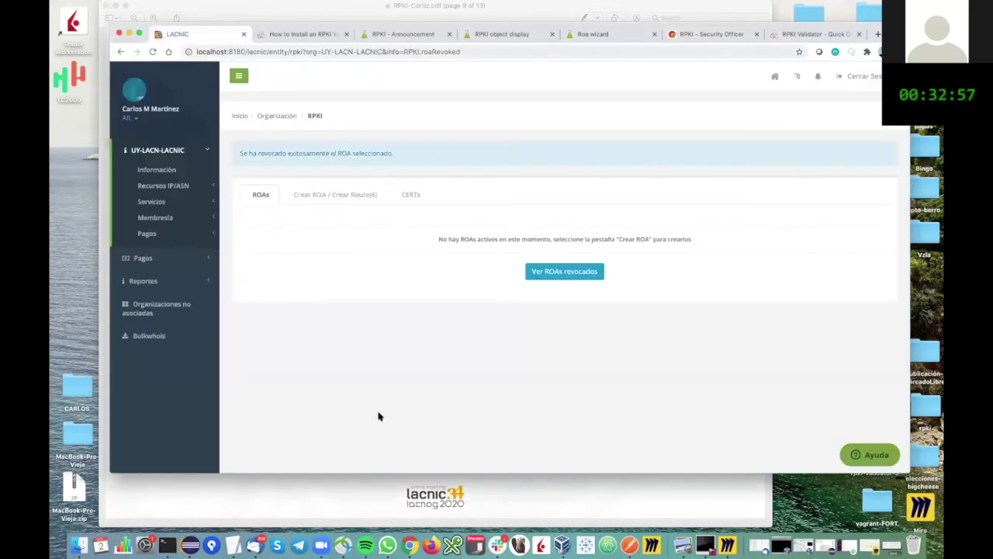
left_click(235, 538)
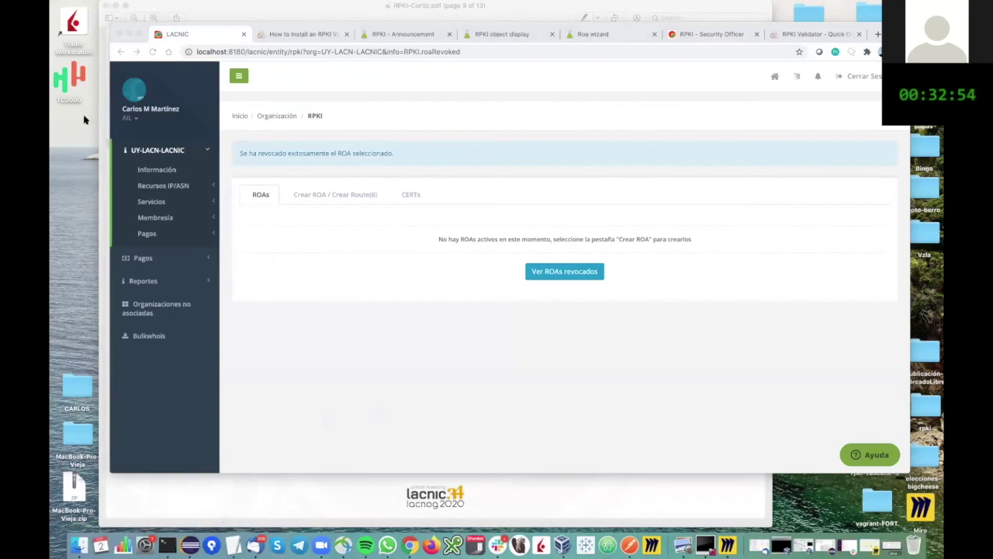
left_click(165, 547)
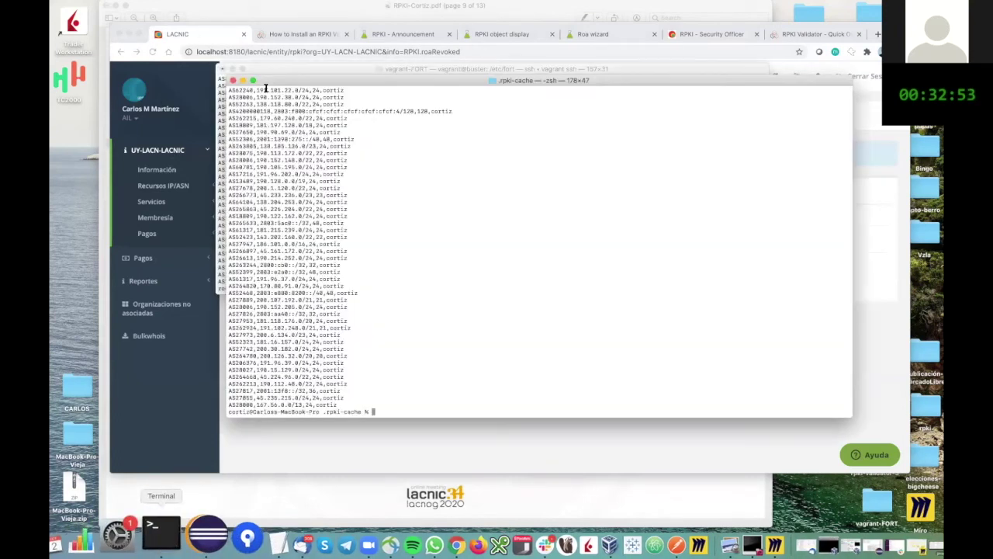
Separate the Routinator and FORT terminal windows and search the existing FORT output for 200.10.62.0/23
left_click_drag(315, 80, 456, 118)
left_click(307, 68)
left_click_drag(306, 68, 178, 173)
key("super+f")
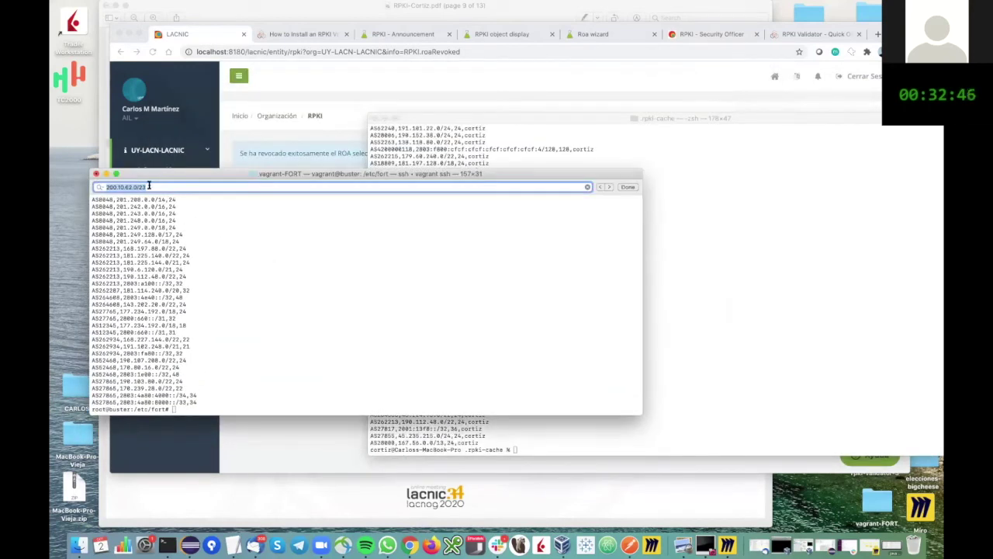
left_click(151, 186)
Search the new Routinator output for 200.10.62.0/23, moving the browser and Routinator windows to keep both accessible
left_click(514, 147)
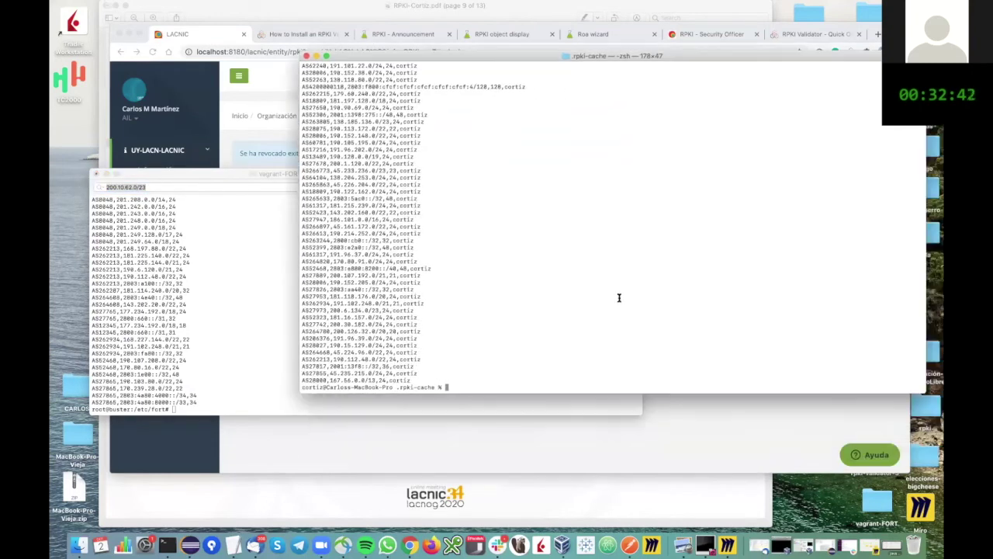
key("super+f")
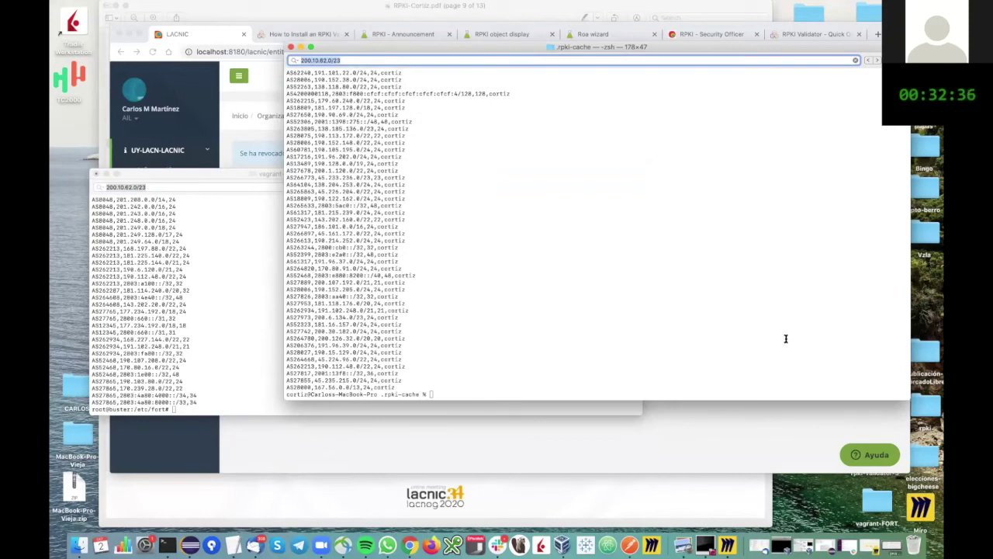
key("super+Tab")
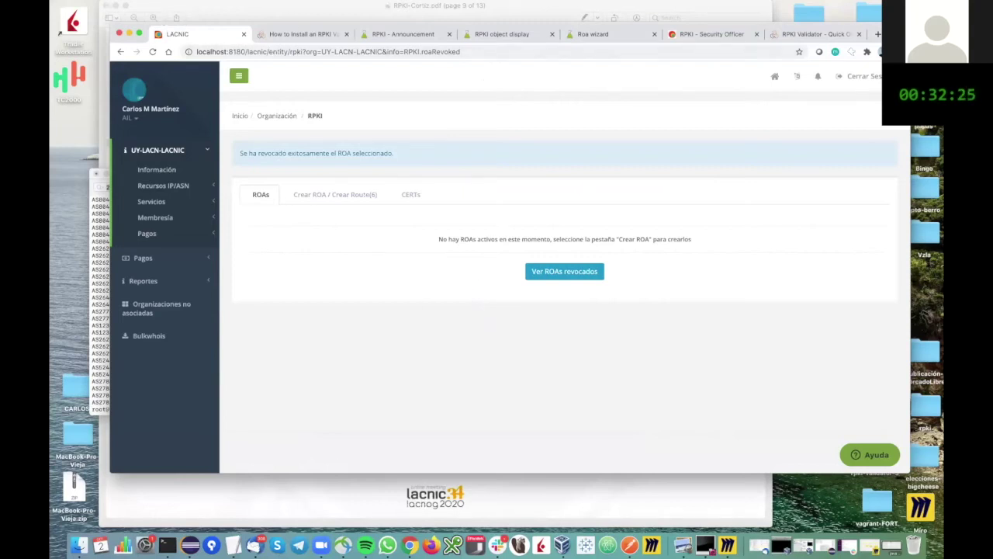
left_click_drag(373, 26, 428, 145)
left_click(459, 95)
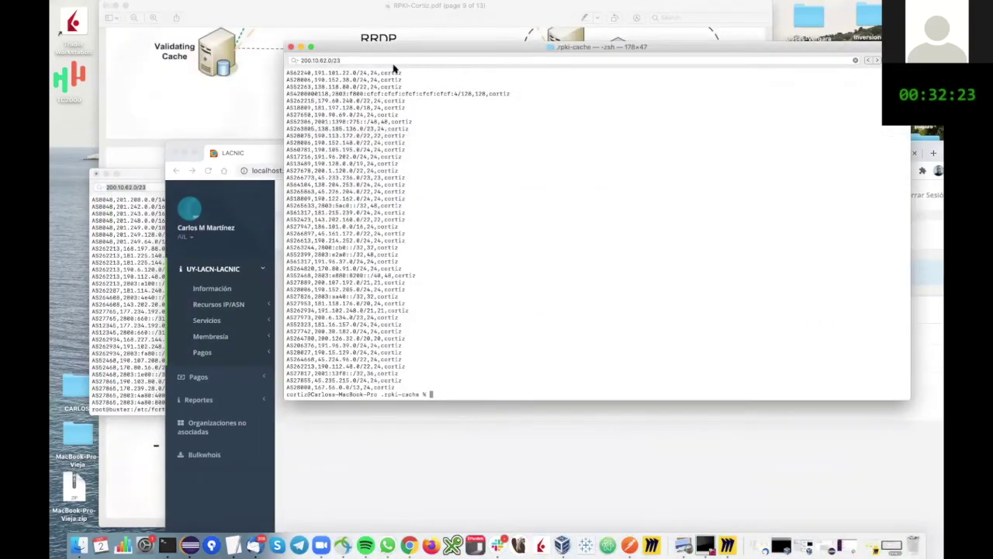
left_click_drag(374, 51, 344, 28)
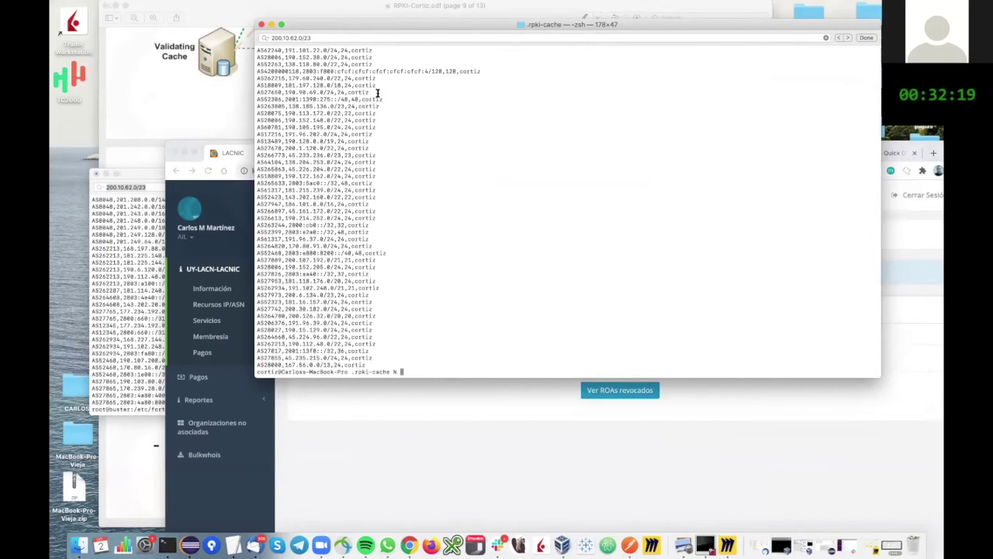
left_click(275, 37)
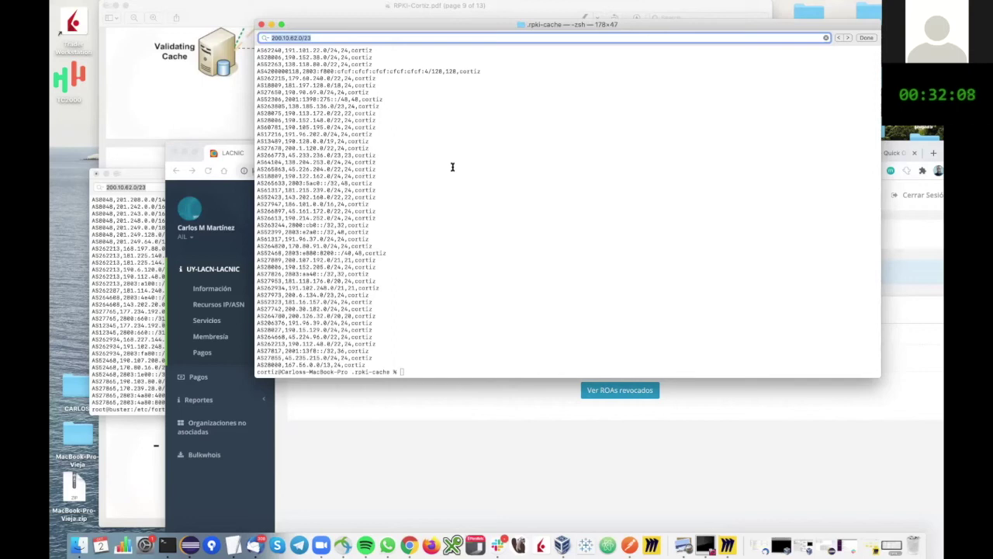
Reposition the FORT terminal window and search the new Routinator output for 2001:13c7:7010::/46
left_click(138, 169)
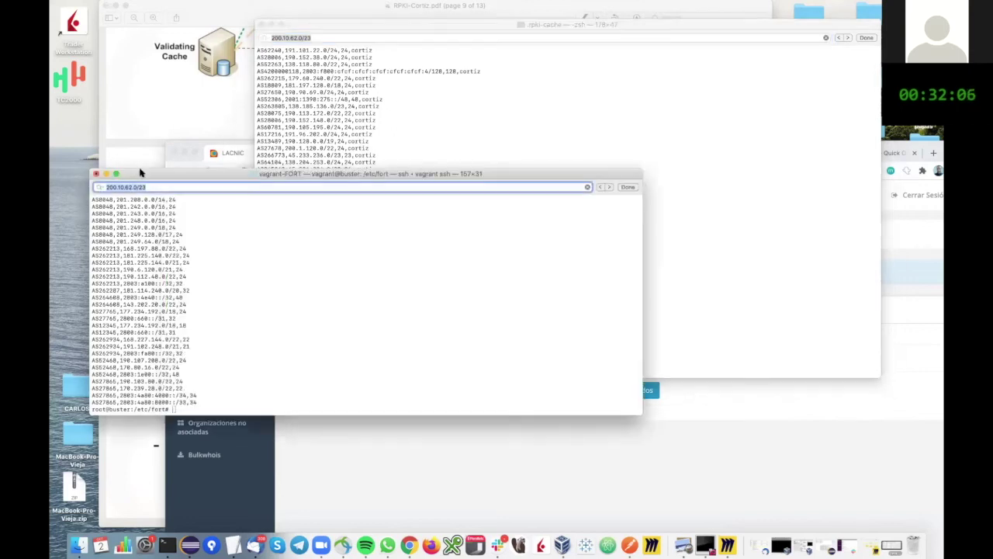
left_click_drag(188, 169, 277, 51)
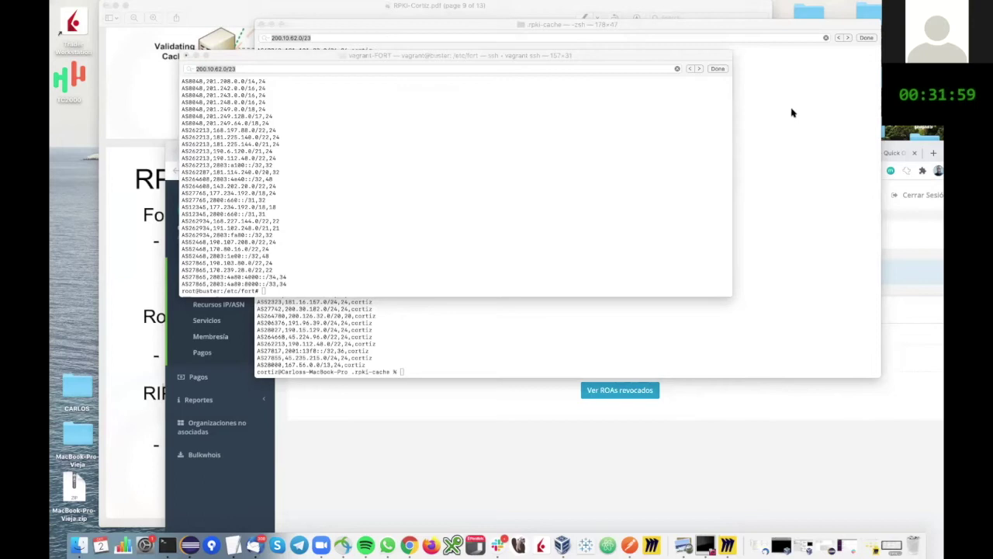
key("super+grave")
key("super+f")
key("super+c")
key("BackSpace")
type("2001:13c7:7010::/46")
key("super+a")
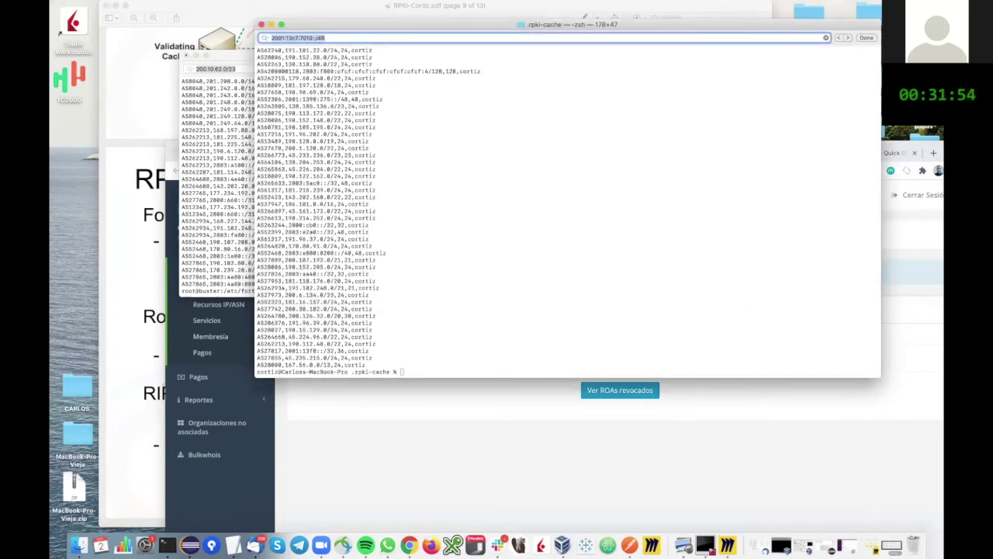
Switch to the FORT terminal, clear its output and list the files in /etc/fort
key("super+grave")
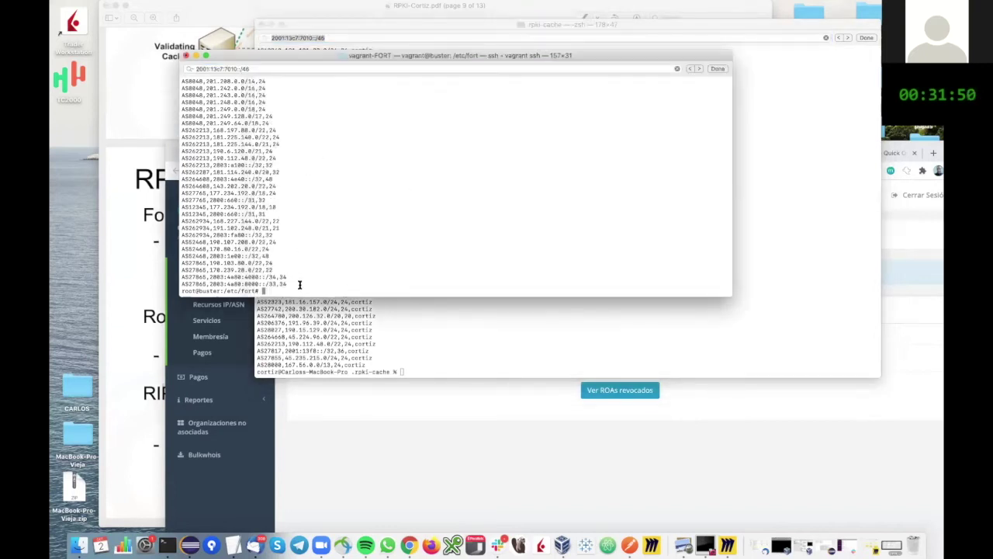
type("ear")
key("Return")
key("Return")
key("Return")
key("Return")
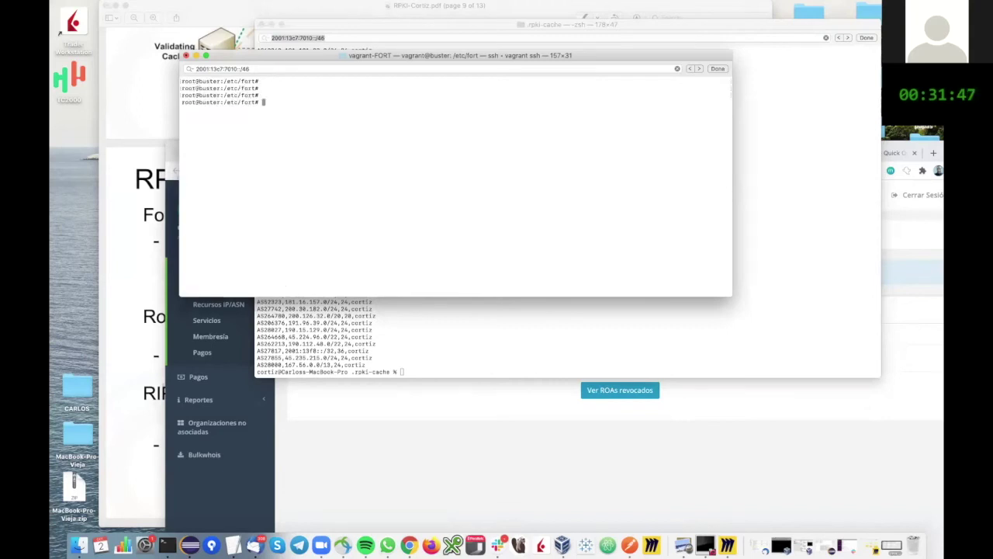
type("ls")
key("Return")
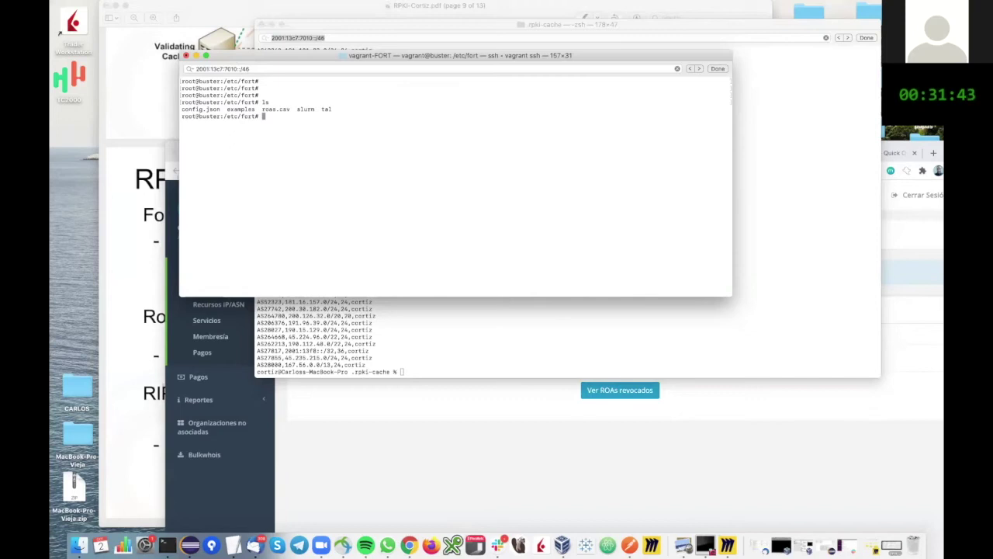
Delete roas.csv from /etc/fort and clear the FORT terminal
type("rm roas.csv")
key("Return")
type("clear")
key("Return")
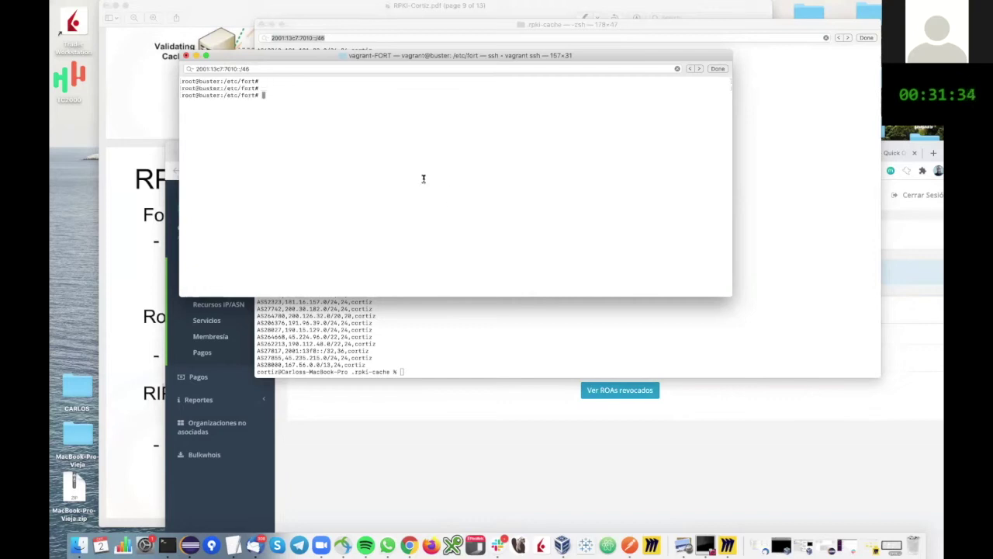
Rerun FORT in standalone mode with TALs in /etc/fort/tal, repository /var/lib/fort and ROA output /etc/fort/roas.csv, and list the directory
type("clear")
key("Up")
key("Down")
key("Up")
key("Up")
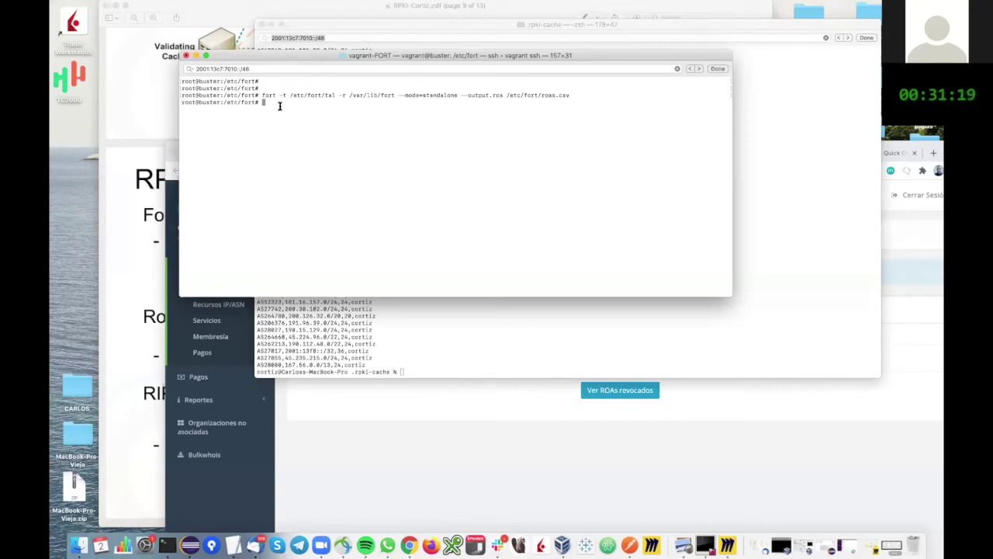
type("ls")
key("Return")
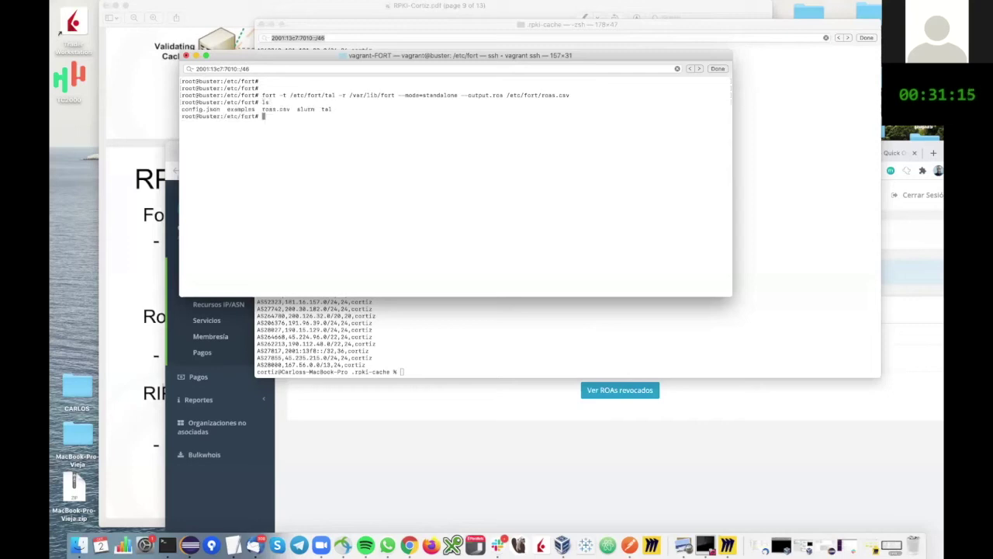
Clear the FORT terminal and print the contents of the new roas.csv
type("clear")
key("Return")
key("Return")
type("cat")
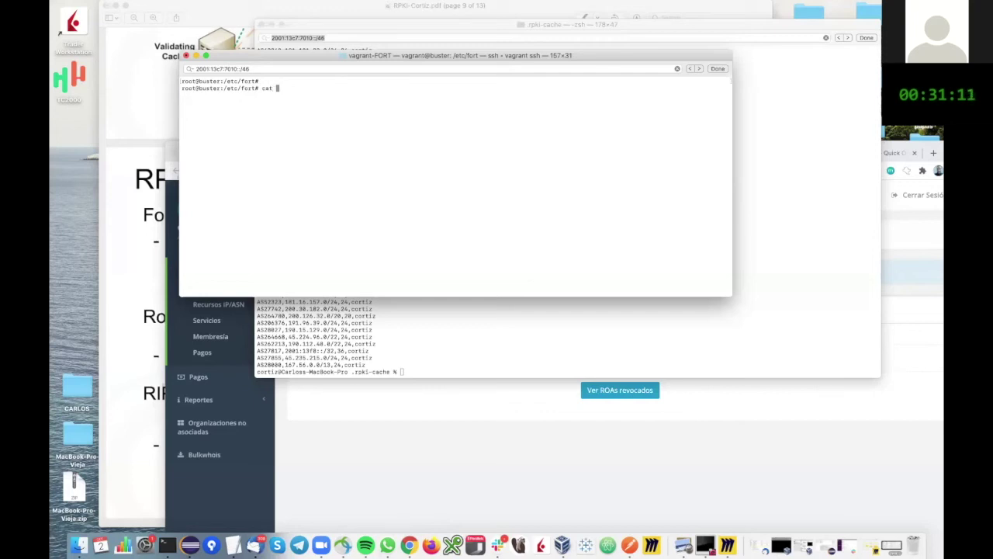
type(" ro")
key("Tab")
key("Return")
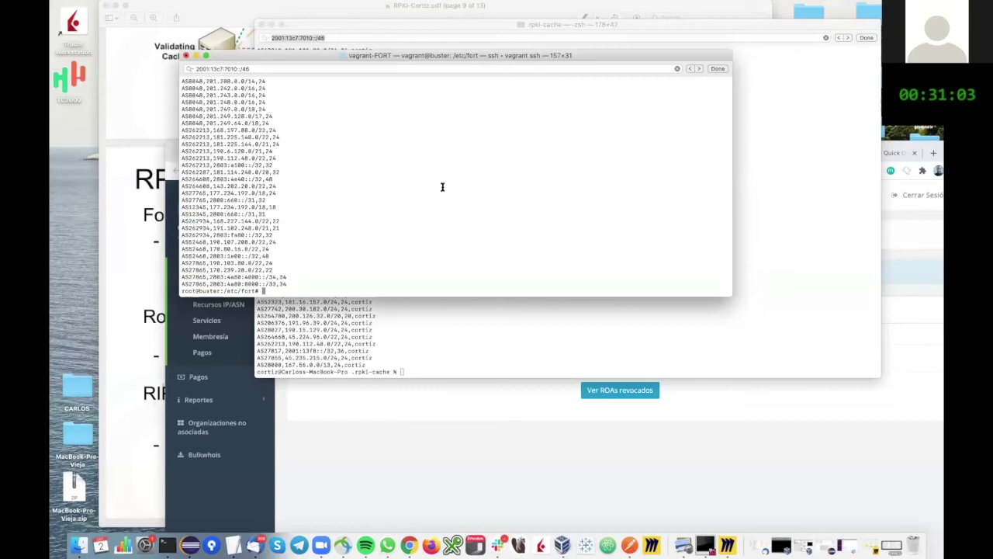
Search the new FORT output for 200.10.62.0/23 and move the FORT window clear of the Routinator output
key("super+f")
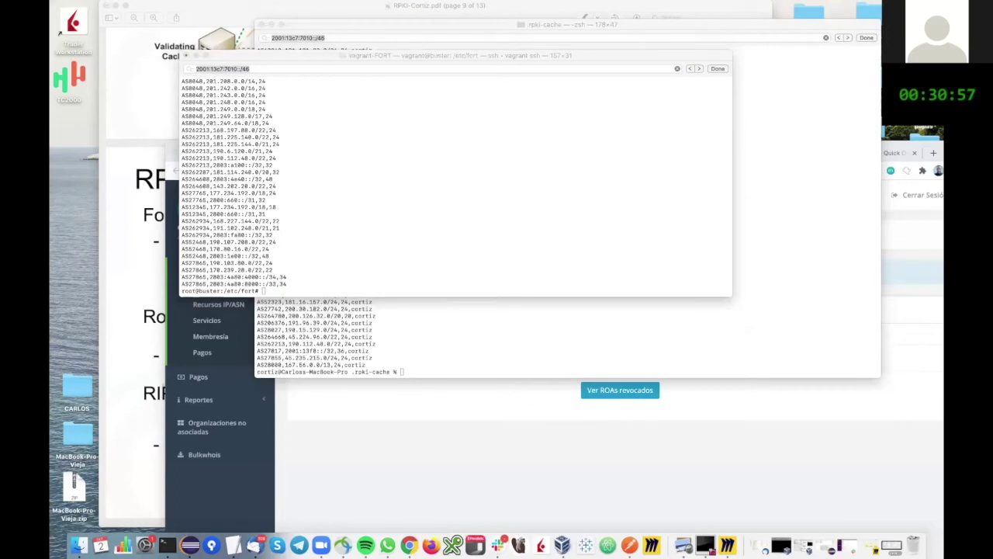
left_click(385, 151)
key("super+v")
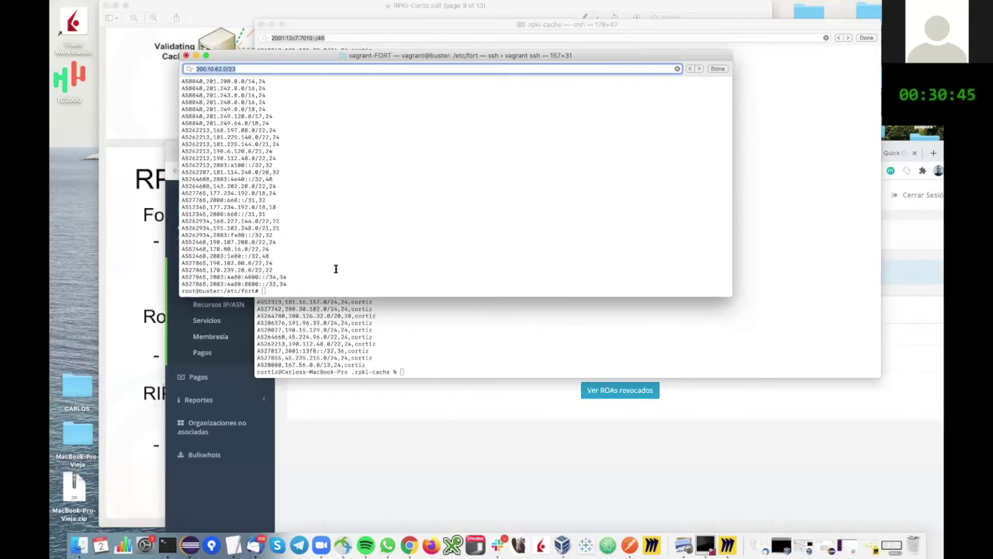
left_click_drag(291, 56, 518, 19)
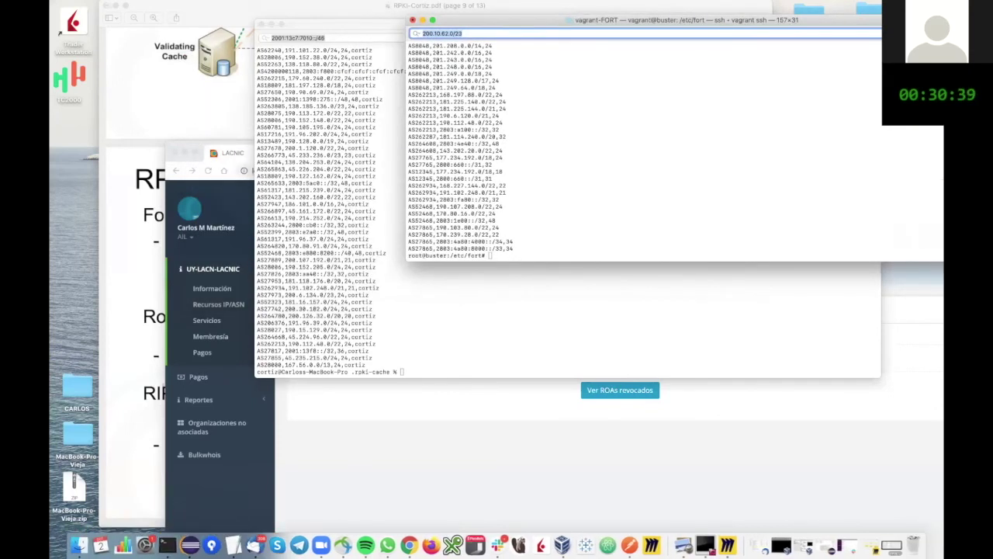
Bring up the minimized rpki-validator-3 terminal, stop the running validator and clear the screen
left_click(892, 536)
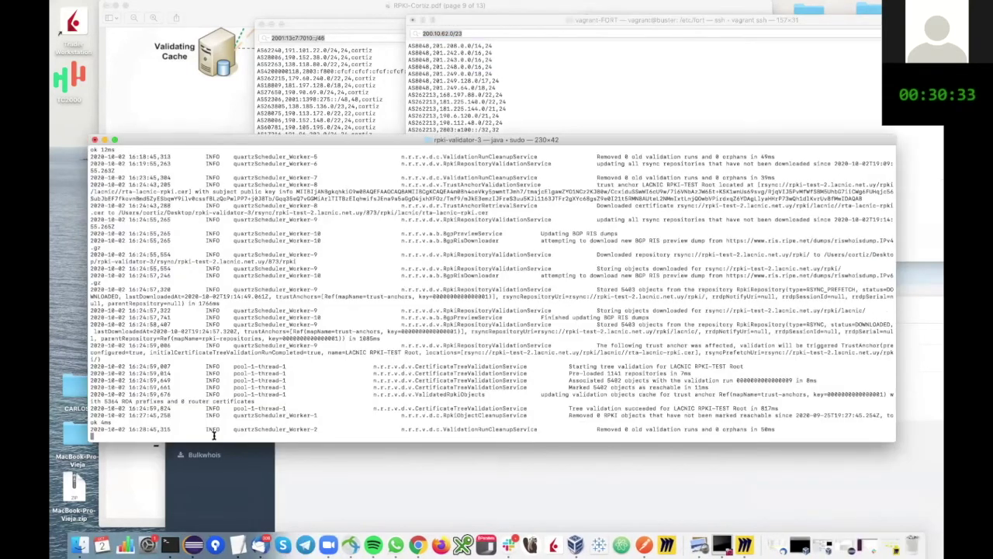
type("clear")
key("Return")
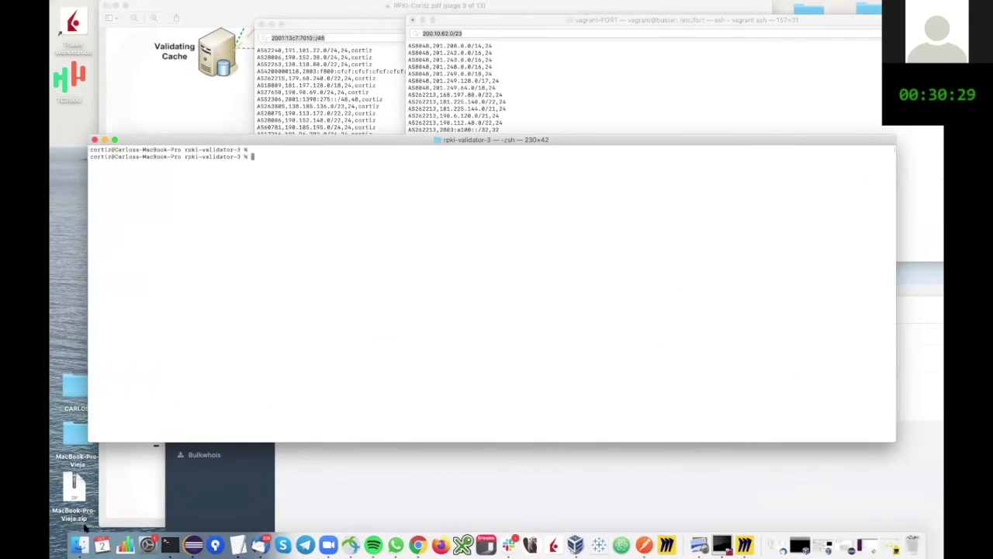
Open the Desktop folder in Finder and delete the database files inside rpki-validator-3/db
left_click(102, 545)
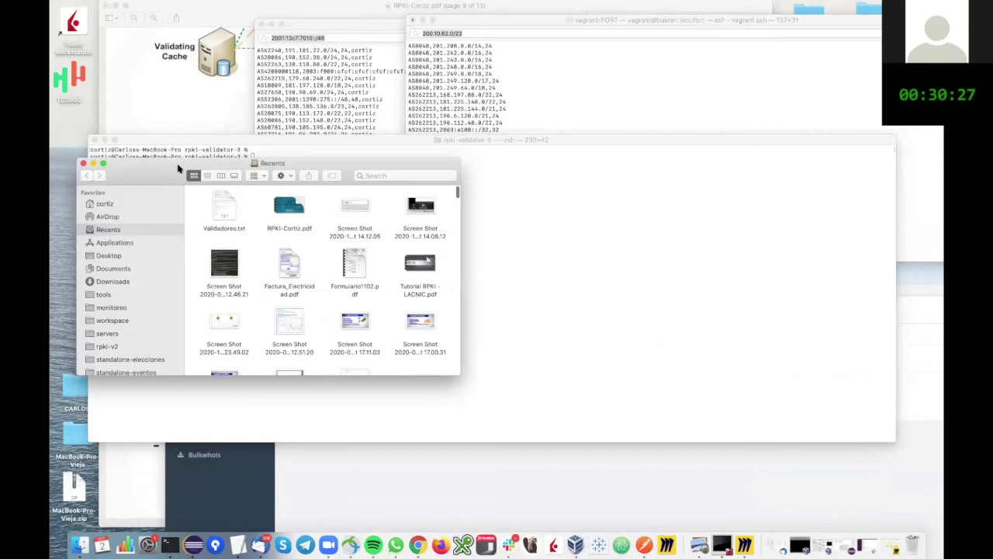
key("super+w")
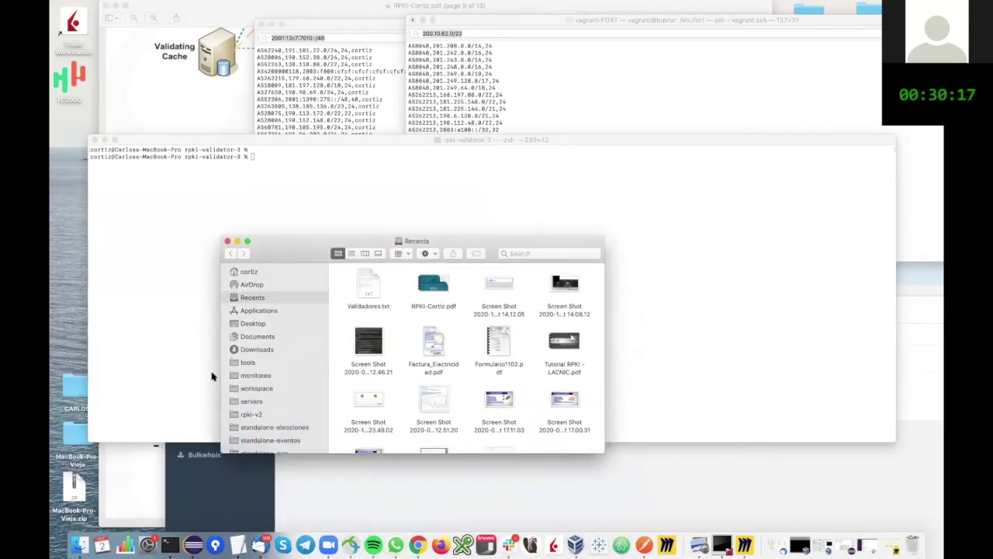
left_click(248, 296)
scroll(385, 365, "down", 3)
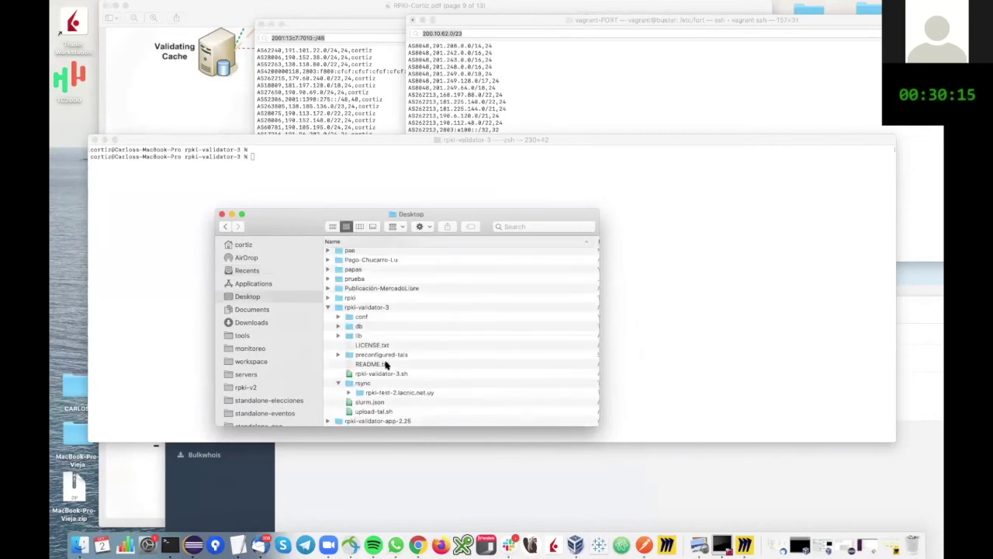
left_click(338, 274)
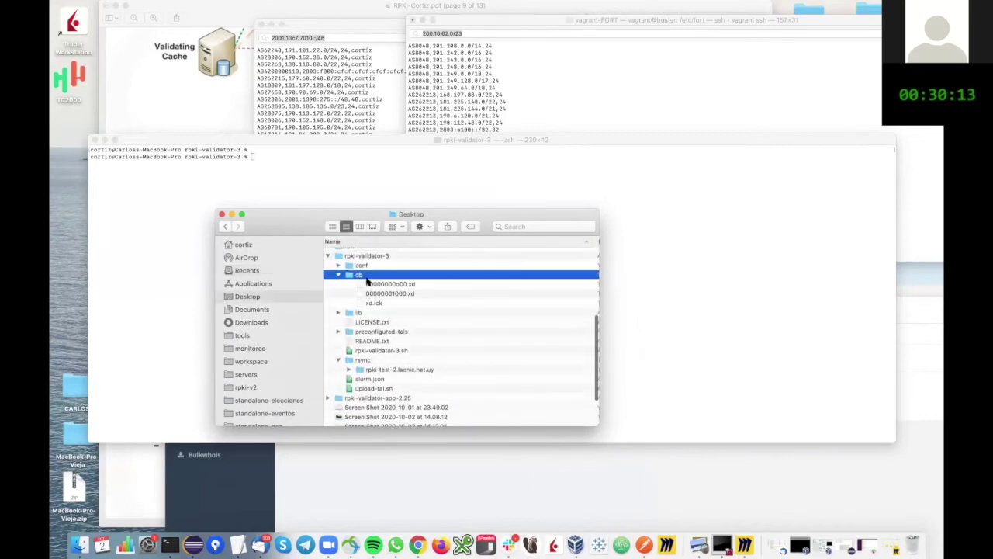
left_click(382, 285)
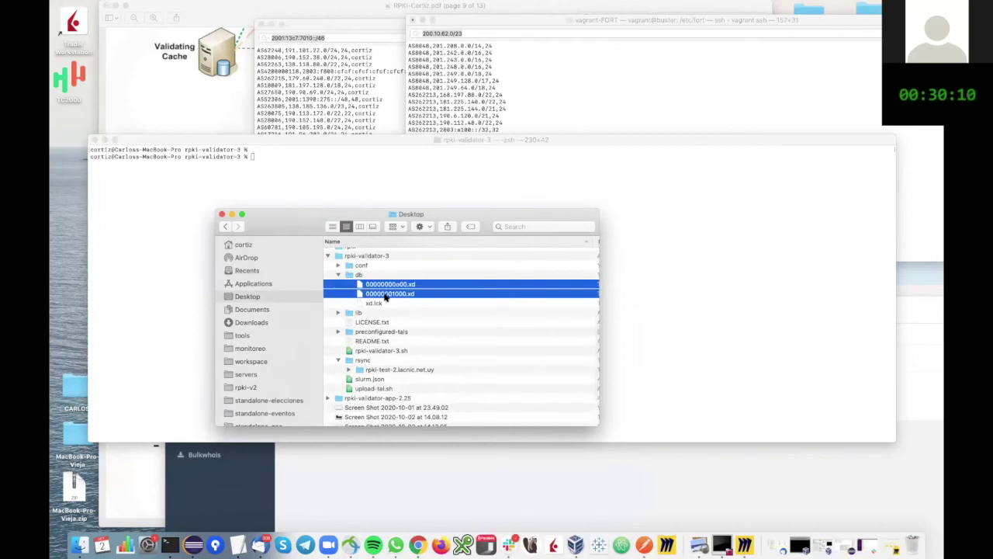
key("super+BackSpace")
left_click(336, 303)
left_click(337, 302)
Delete the rpki-test-2.lacnic.net.uy folder from rpki-validator-3/rsync and put the Finder window away
left_click(394, 370)
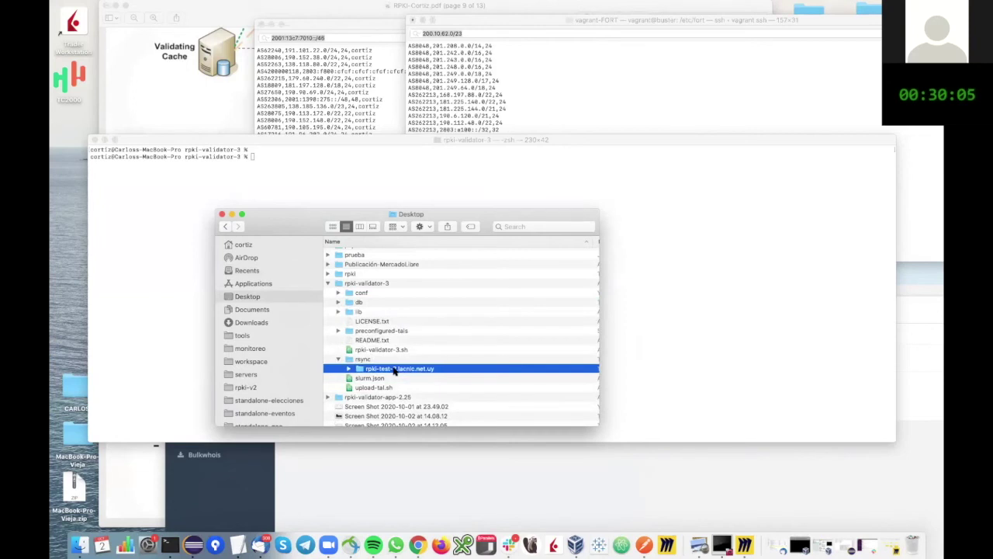
key("super+BackSpace")
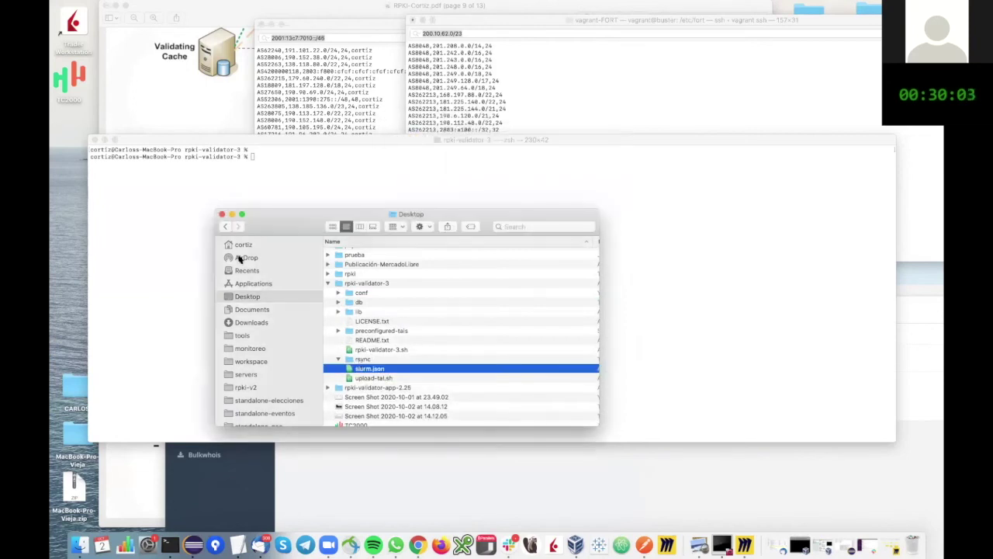
left_click(232, 215)
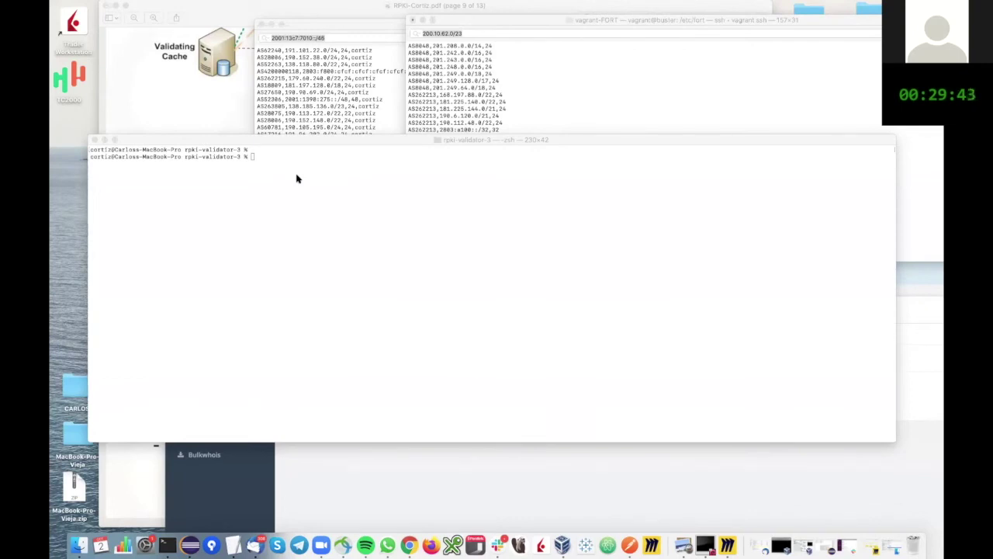
Clear the rpki-validator-3 terminal and start the validator with sudo ./rpki-validator-3.sh, entering the account password
left_click(323, 158)
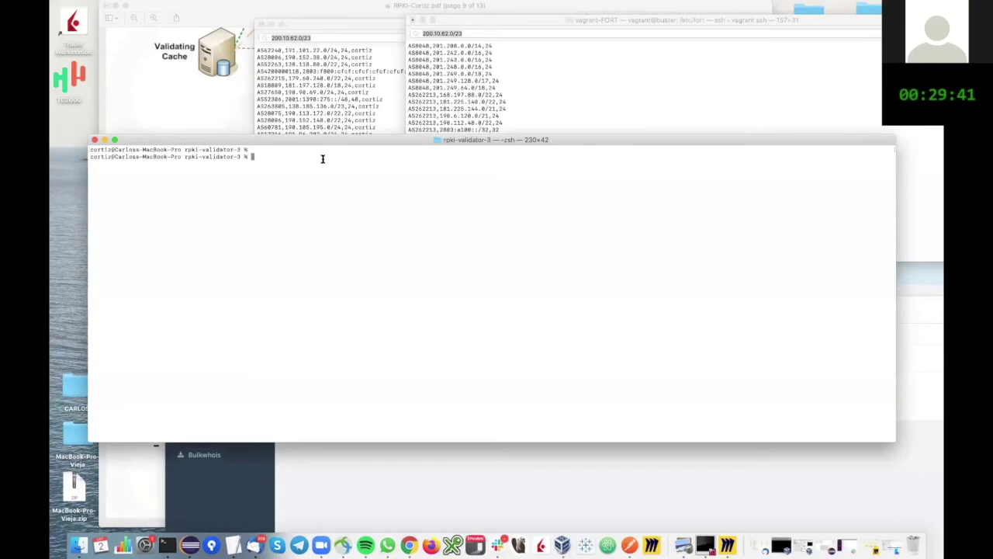
key("Return")
key("Return")
type("clear")
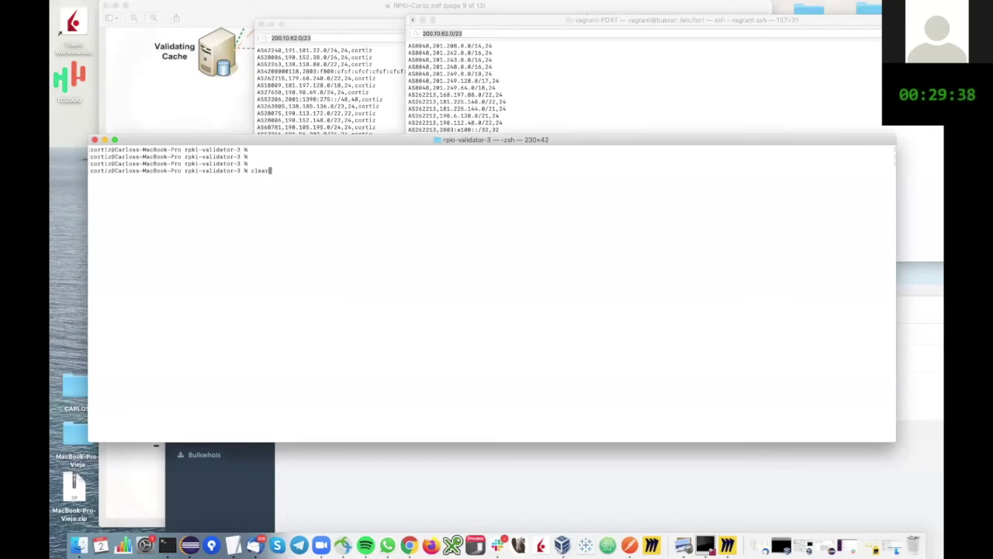
key("Return")
key("Return")
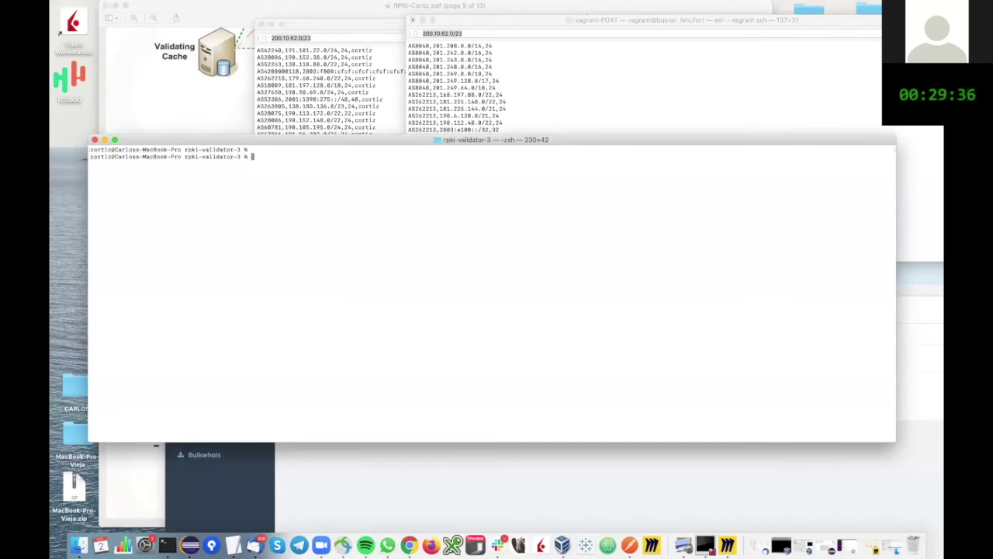
type("sudo ./rpki-validator-3.sh")
key("Return")
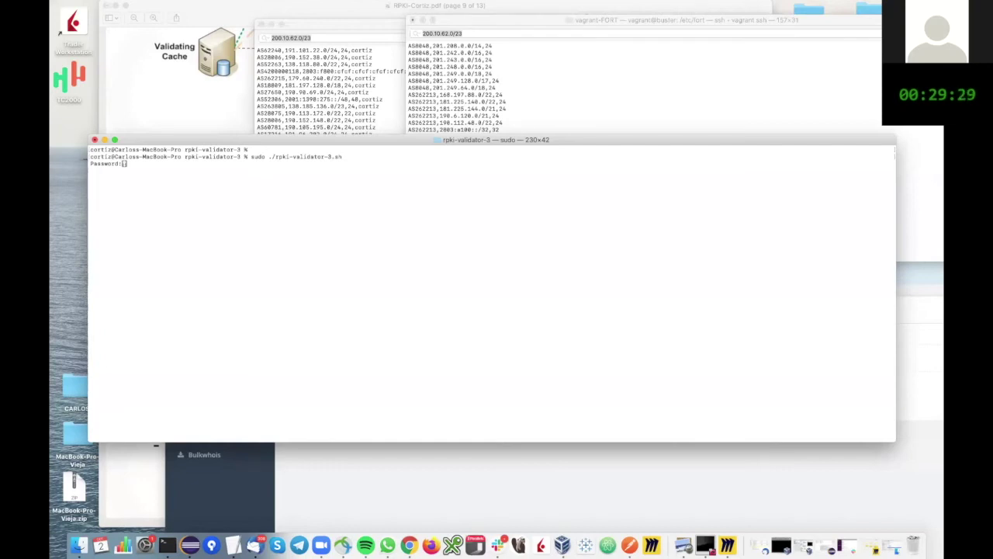
key("Return")
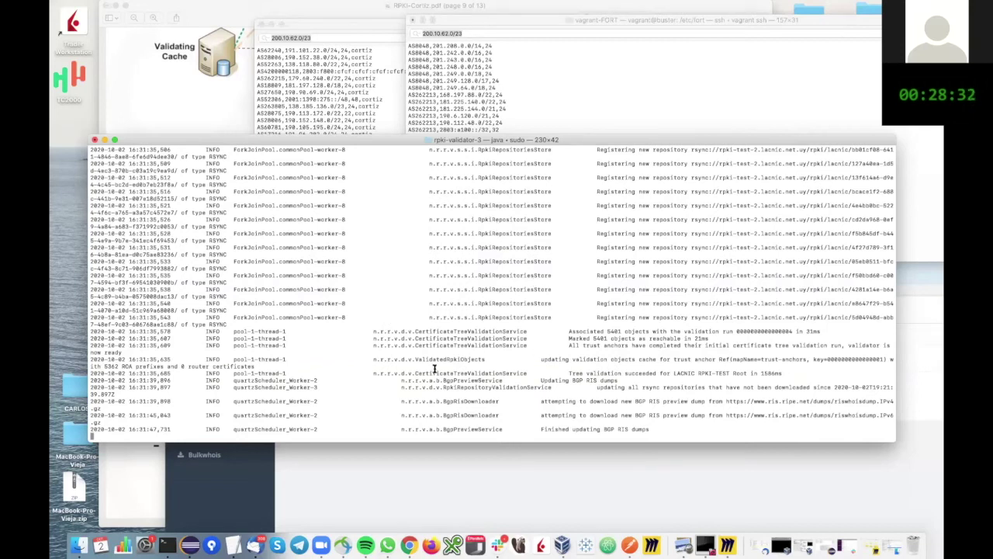
Switch to Chrome, replace the old validator tab with a fresh one at localhost:8280, and open the LACNIC RPKI-TEST Root overview
left_click(404, 534)
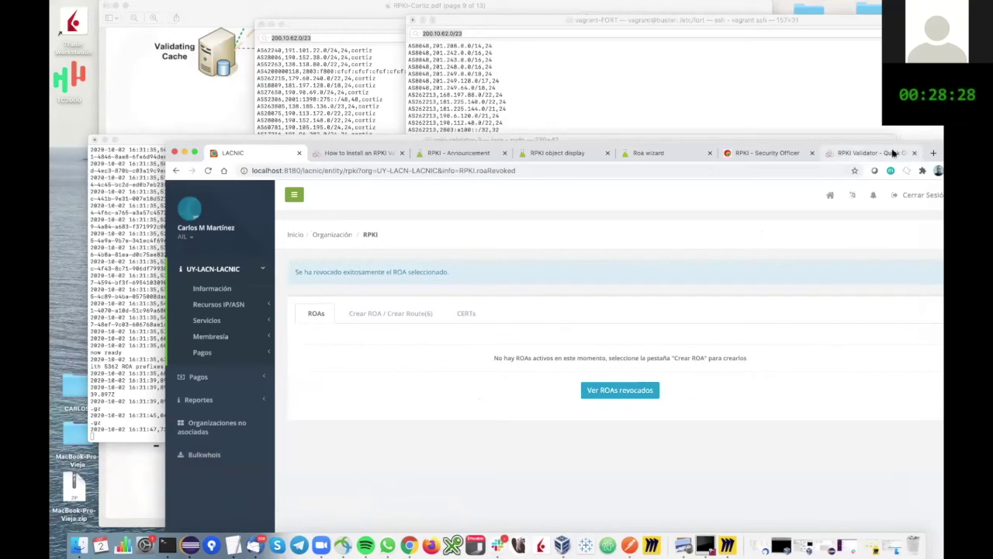
key("ctrl+alt+c")
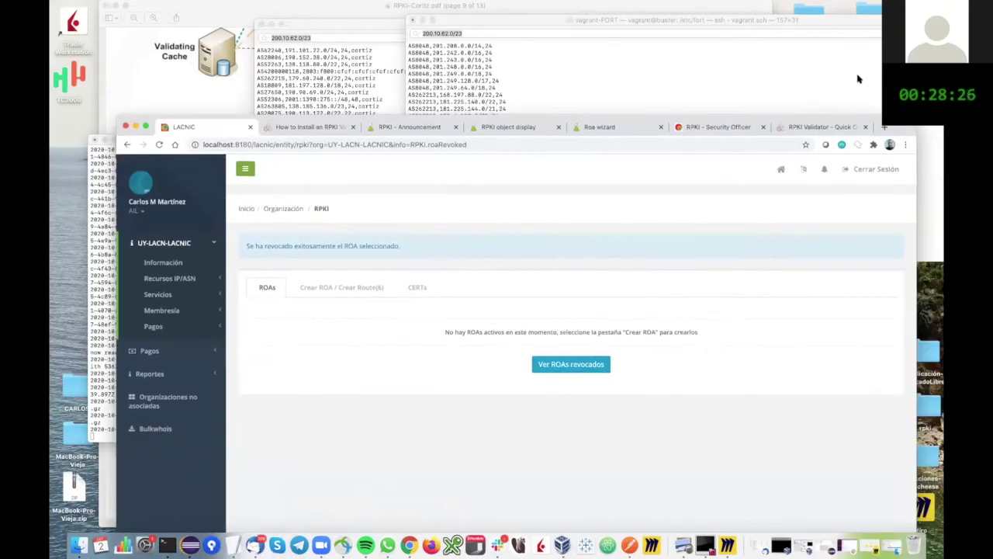
left_click(838, 85)
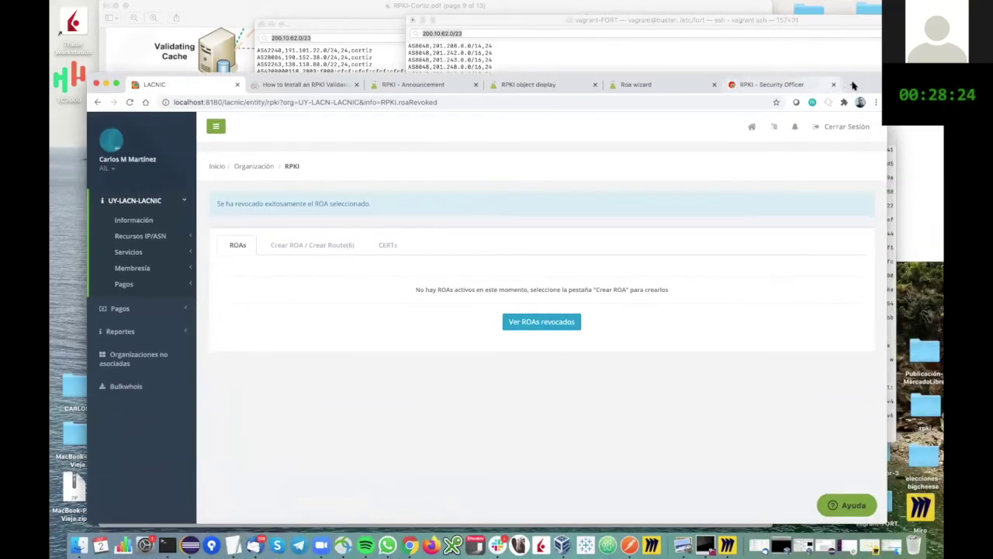
left_click(854, 83)
type("l")
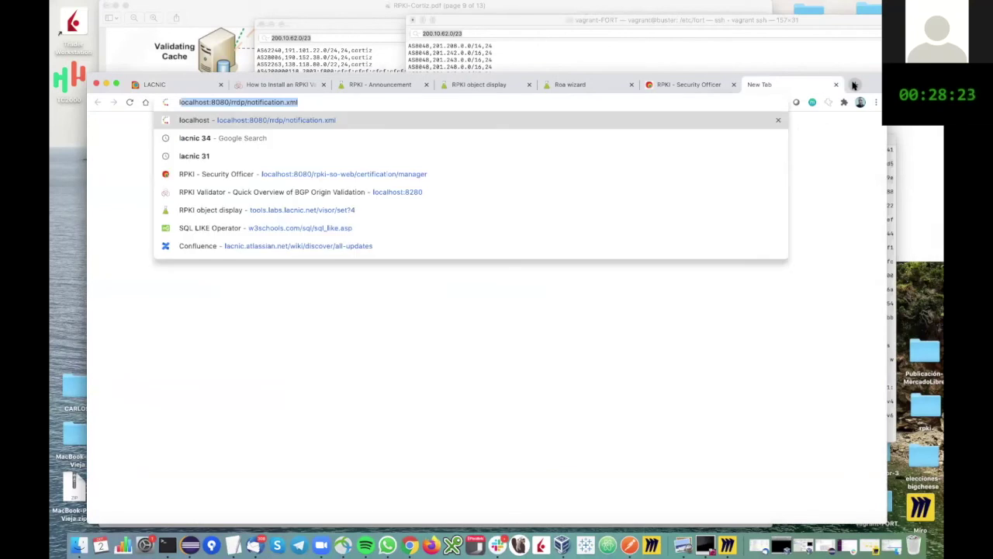
type("ocal")
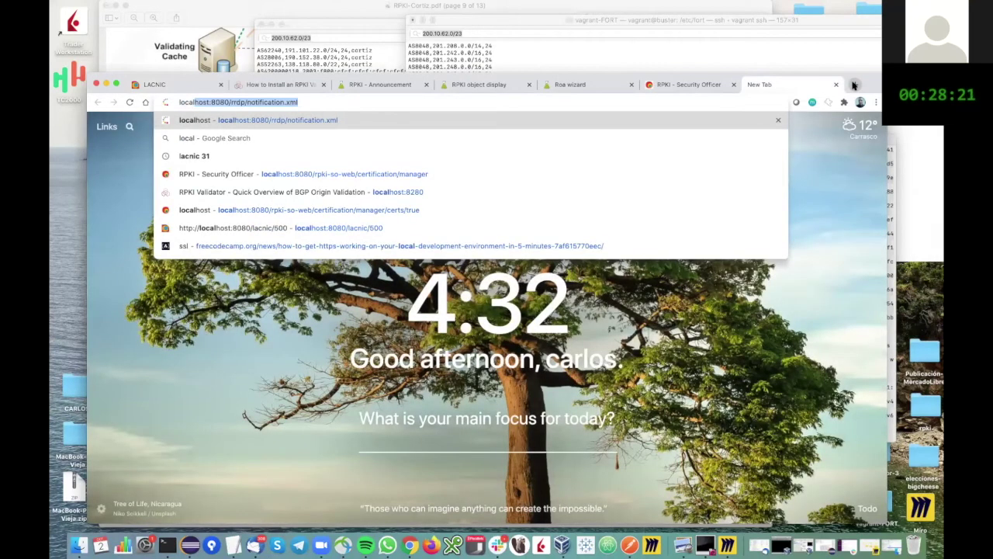
left_click(740, 192)
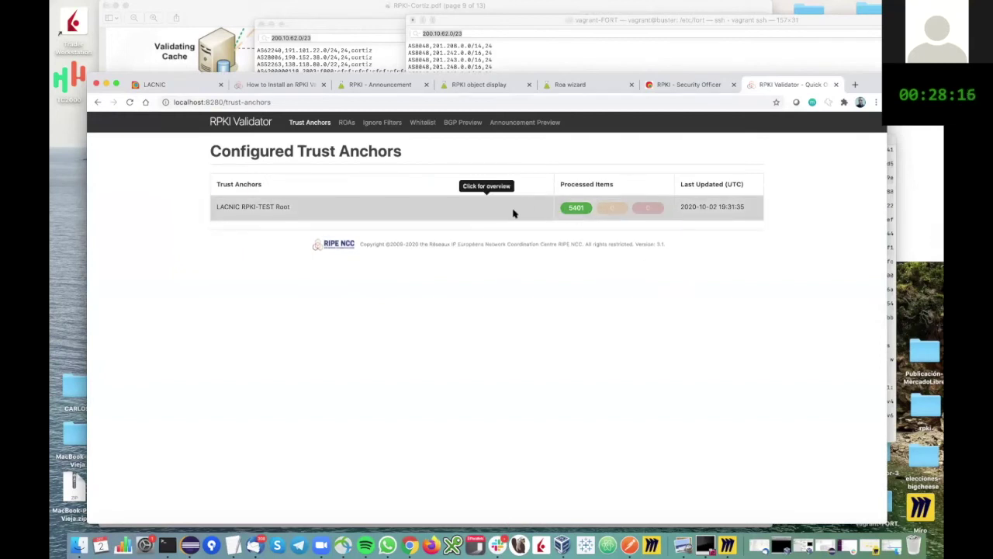
left_click(245, 207)
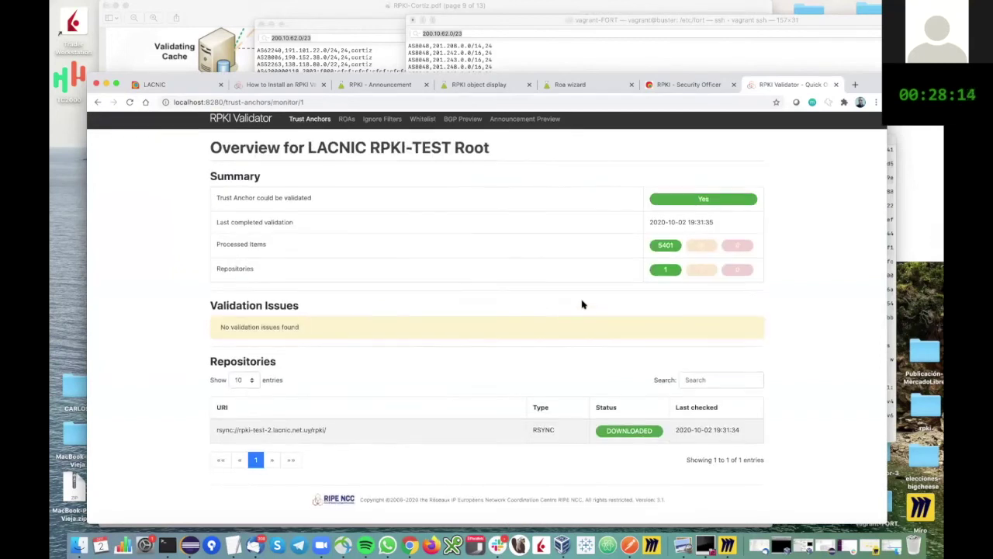
Search the RPKI Validator's validated ROAs for 200.10.62.0/23
left_click(346, 122)
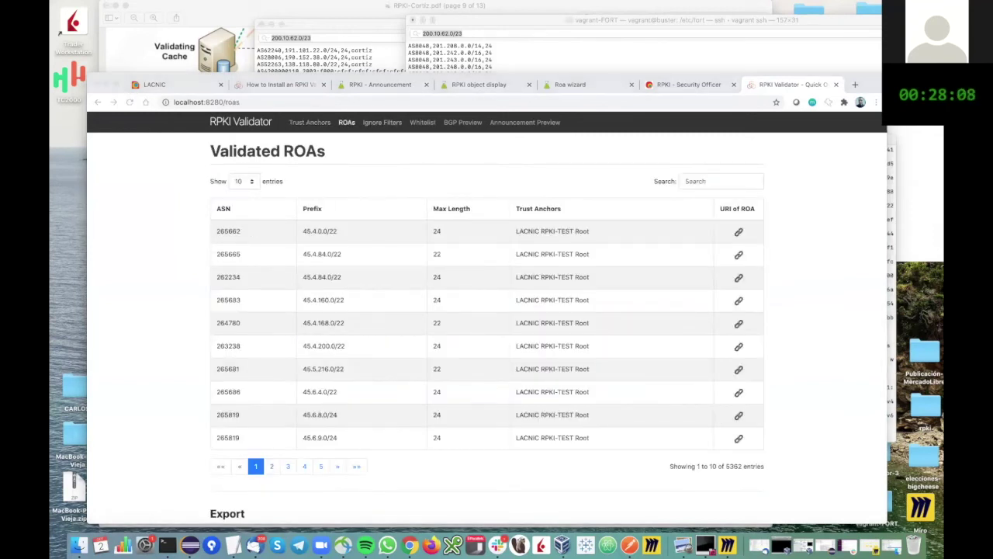
left_click(699, 180)
type("200.10.62.0/23")
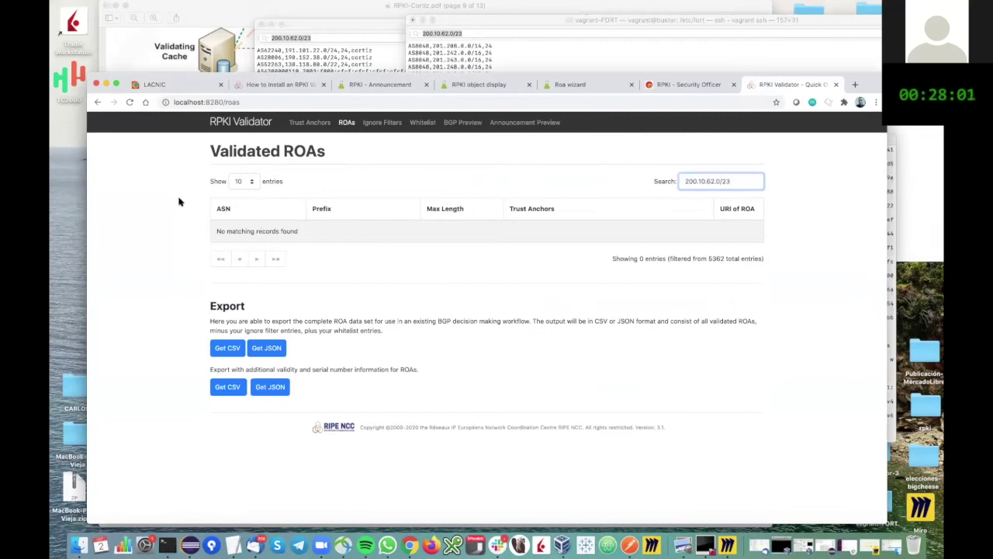
Refresh the Validated ROAs page and search it for 2001:13c7:7010::/46
left_click(130, 101)
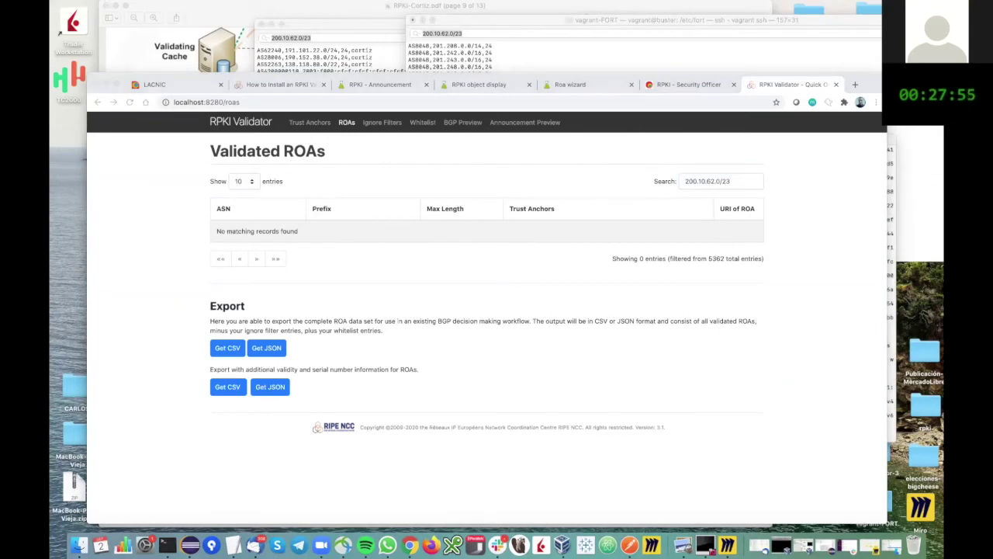
left_click(734, 181)
key("super+a")
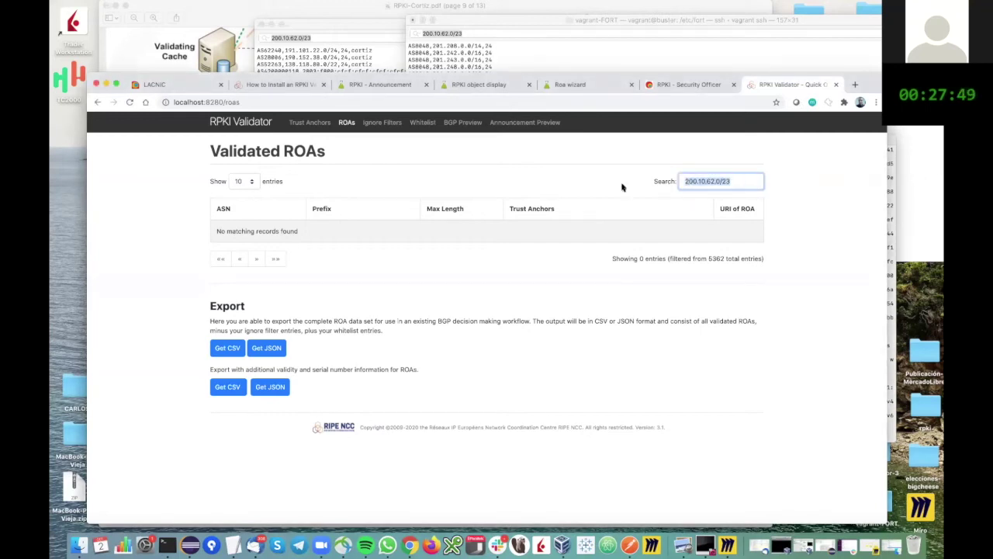
type("2001:13c7:7010::/46")
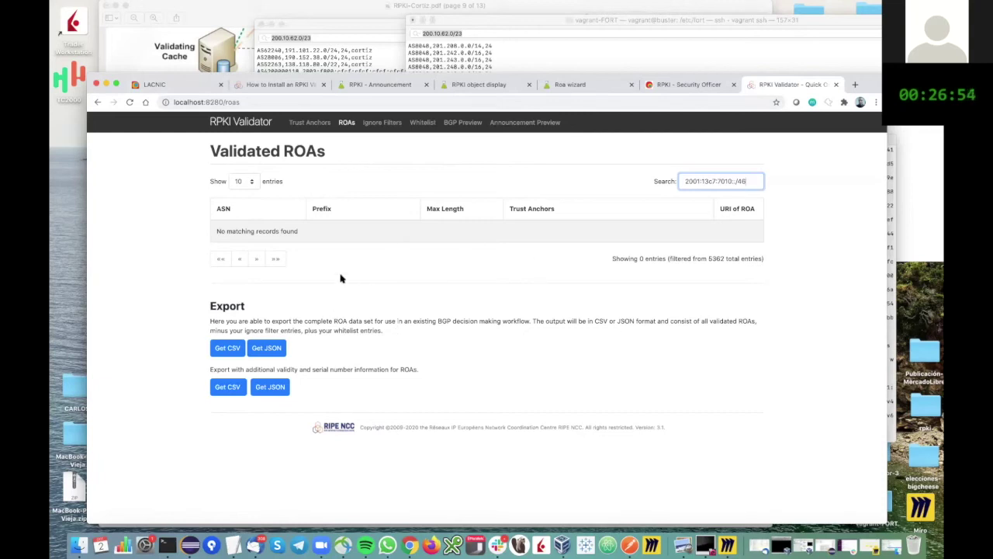
Switch to the LACNIC portal and start a new ROA named cliente-2 with ASN 28001
left_click(197, 85)
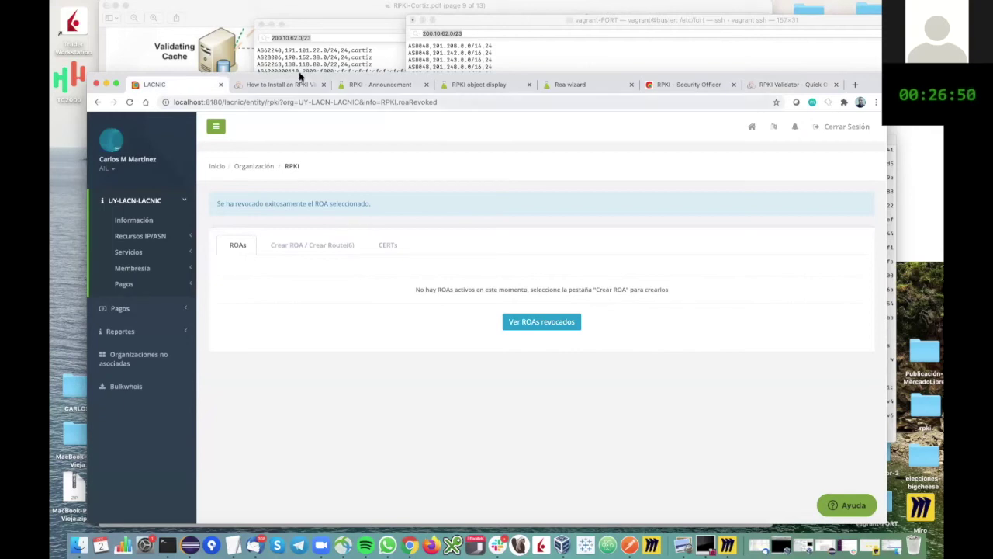
left_click_drag(91, 72, 70, 10)
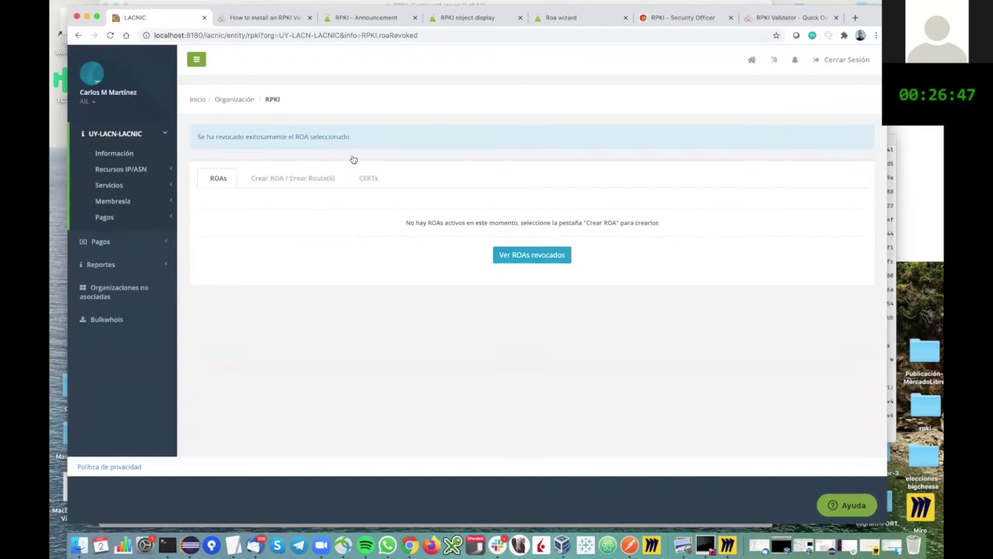
left_click(282, 180)
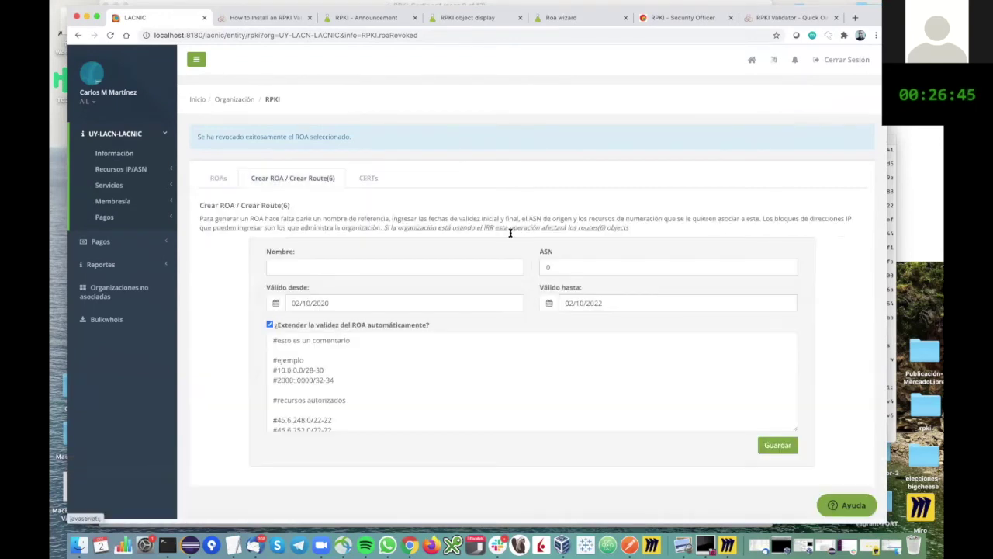
left_click(379, 268)
type("cliente")
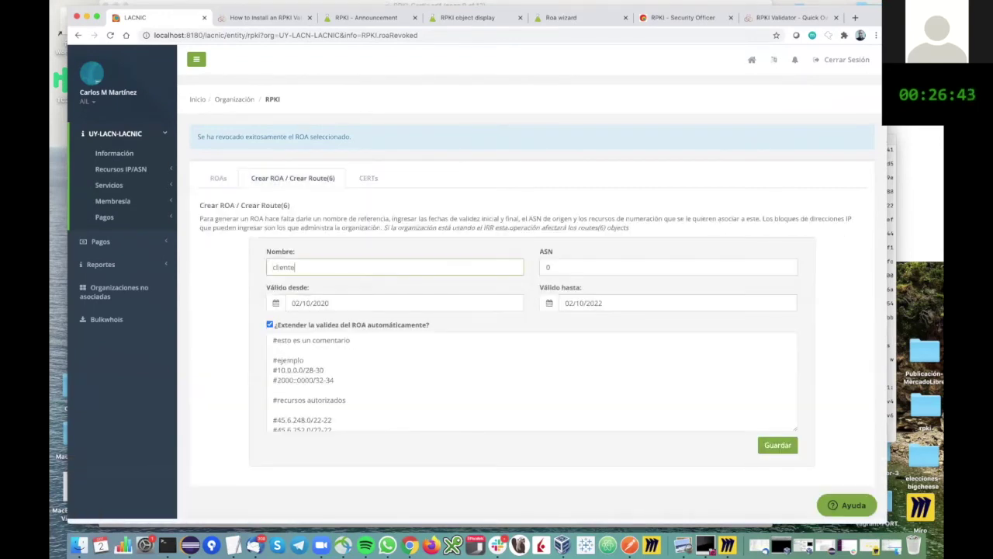
type("-2")
key("Tab")
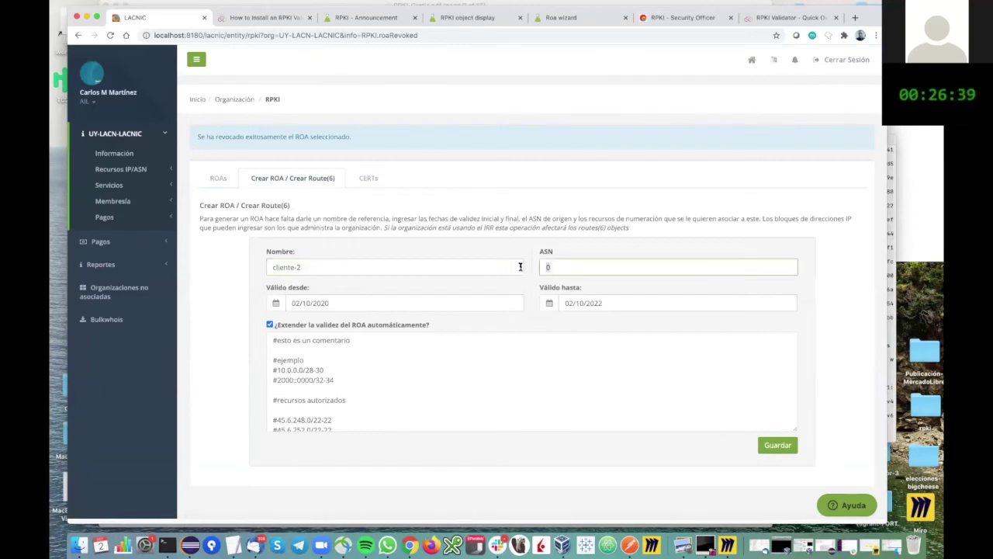
type("2800")
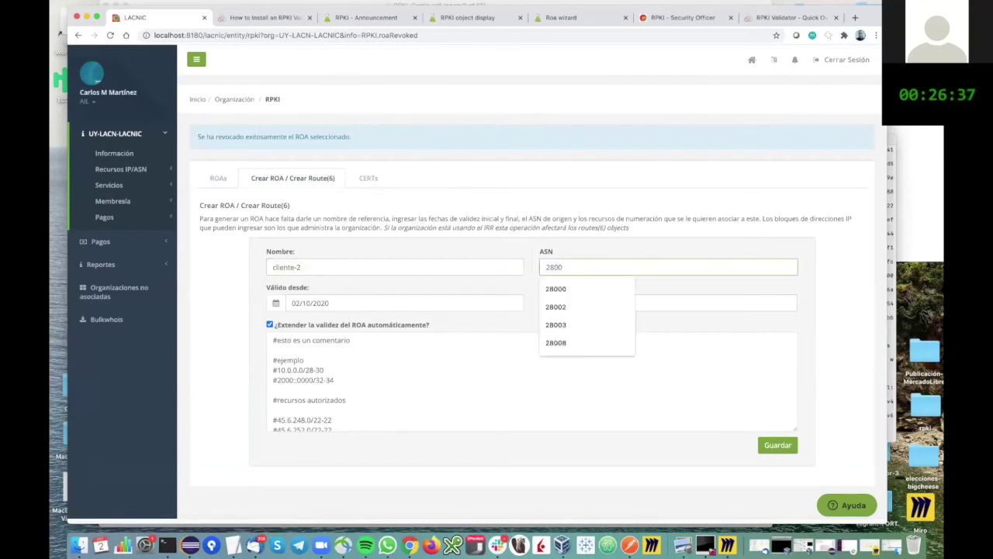
type("1")
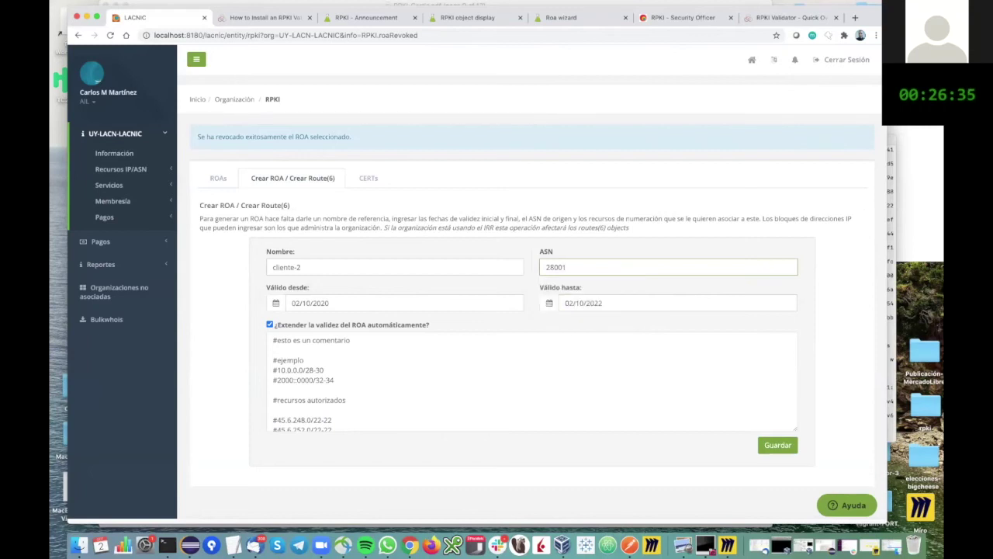
In the new ROA's resource list, delete every line below 45.6.252.0/22-22 and add 200.10.62.0/23-24
scroll(349, 399, "down", 4)
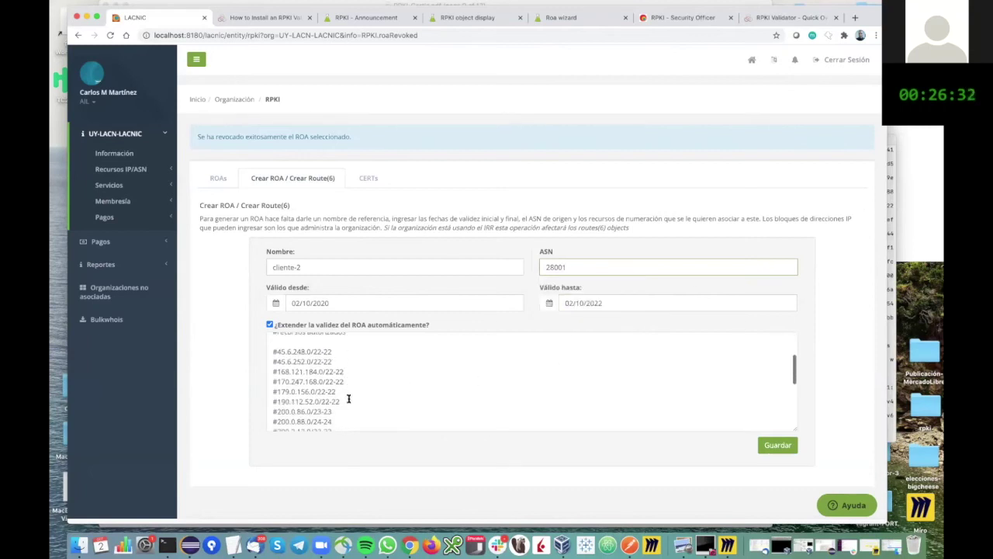
key("super+Tab")
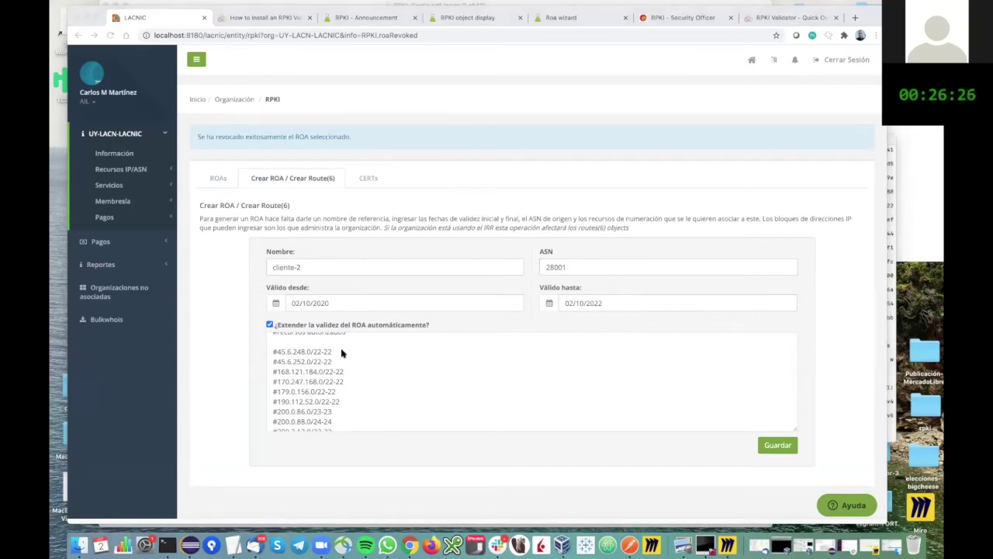
left_click(349, 384)
key("super+a")
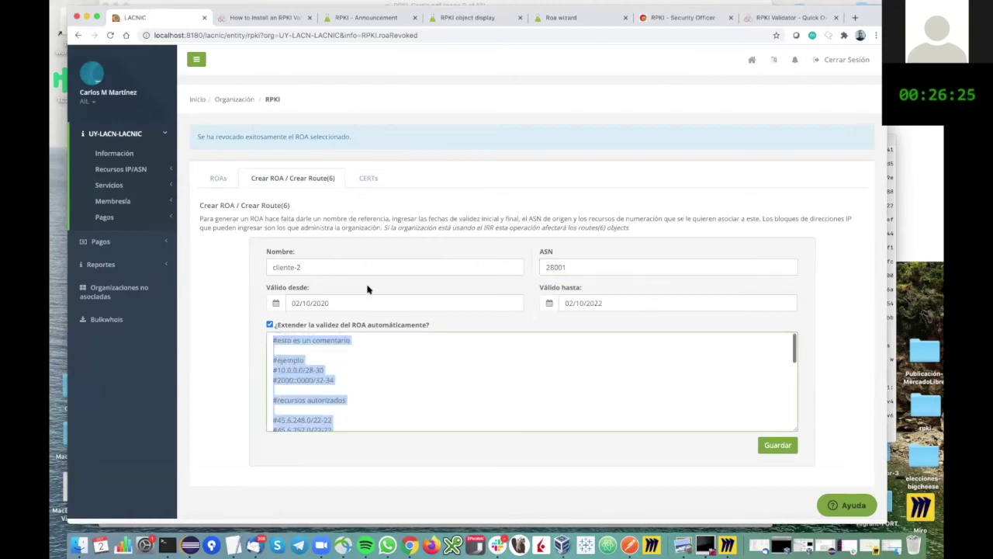
left_click(348, 398)
scroll(344, 412, "down", 3)
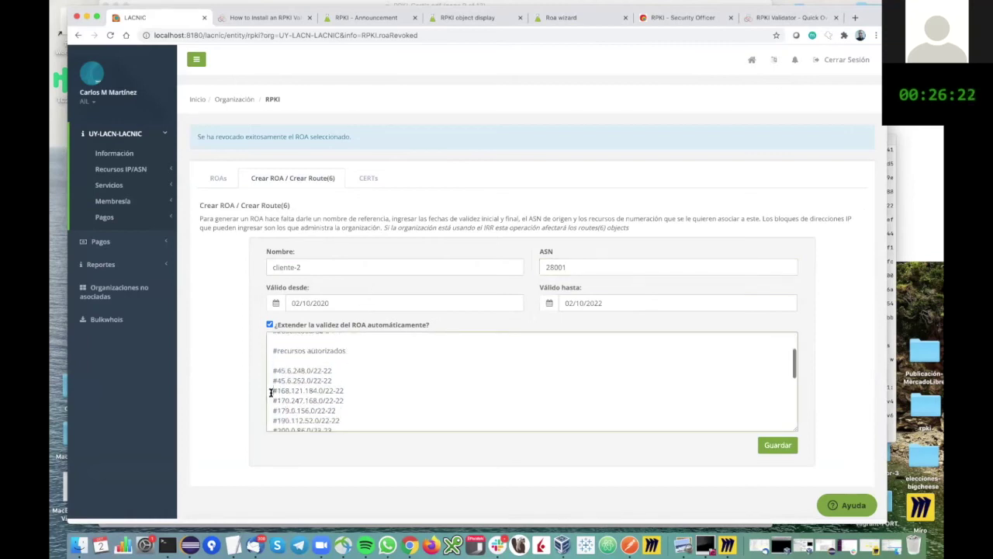
key("shift+super+Down")
key("BackSpace")
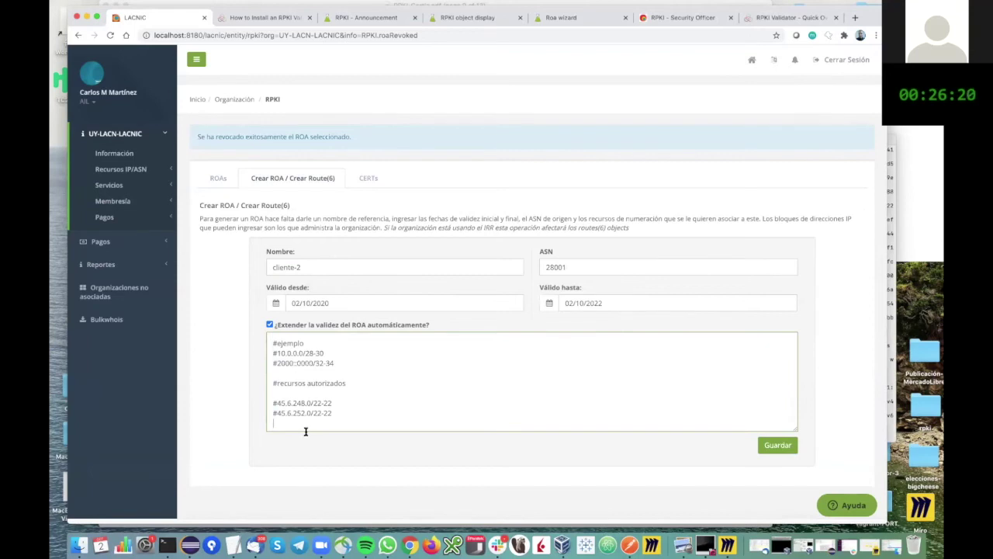
type("200.10.62.0/23-24")
Remove the comment lines above the resources, uncomment 45.6.248.0/22-22 and 45.6.252.0/22-22, and save the ROA
left_click(276, 411)
key("shift+super+Up")
key("BackSpace")
left_click(274, 350)
key("Delete")
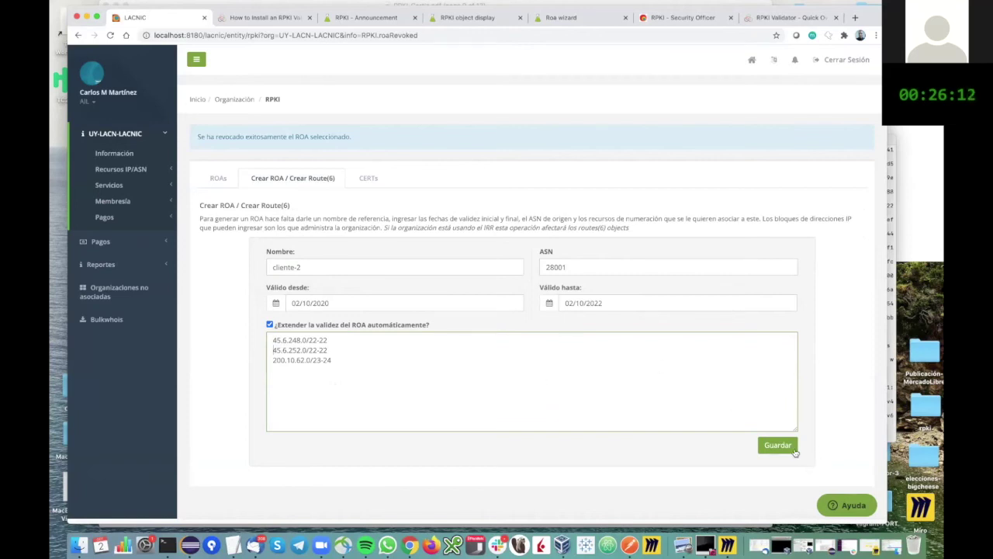
left_click(768, 446)
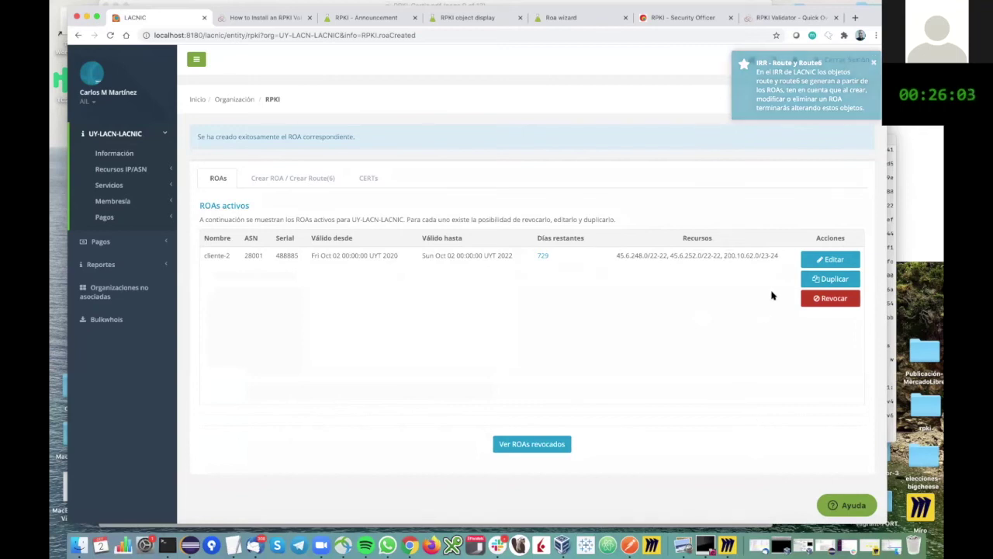
Edit the cliente-2 ROA to add the resource 2001:13c7:7010::/46-48 and save it
left_click(840, 261)
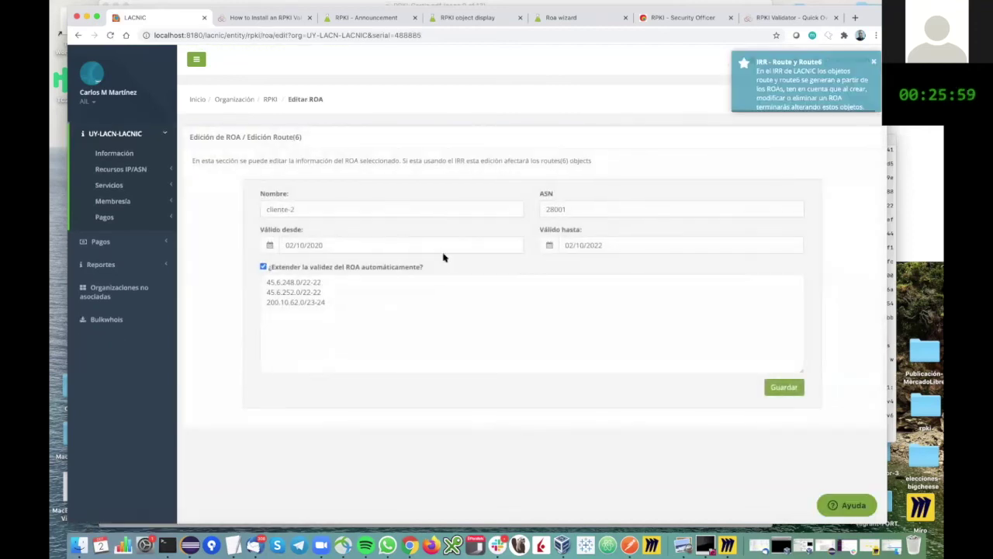
left_click(339, 305)
key("Return")
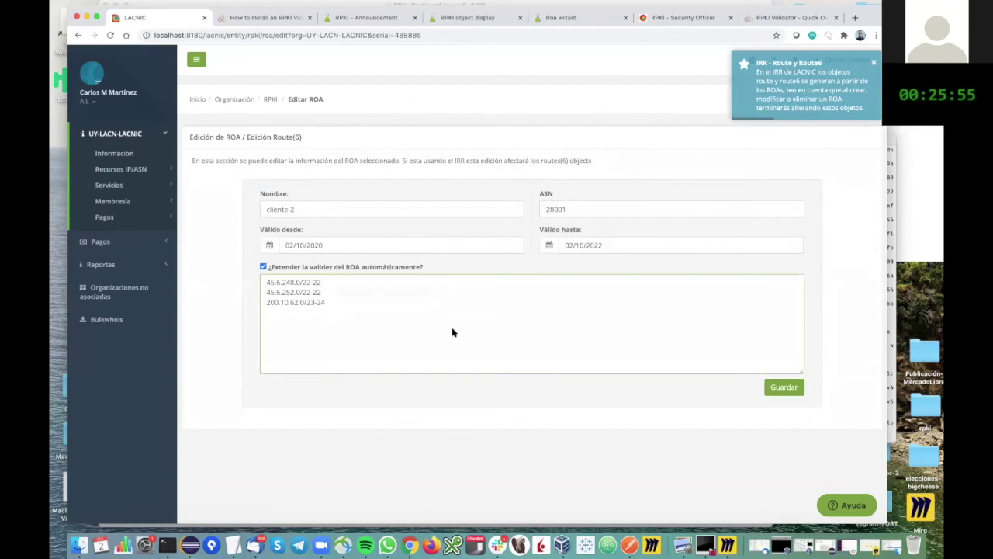
left_click(59, 33)
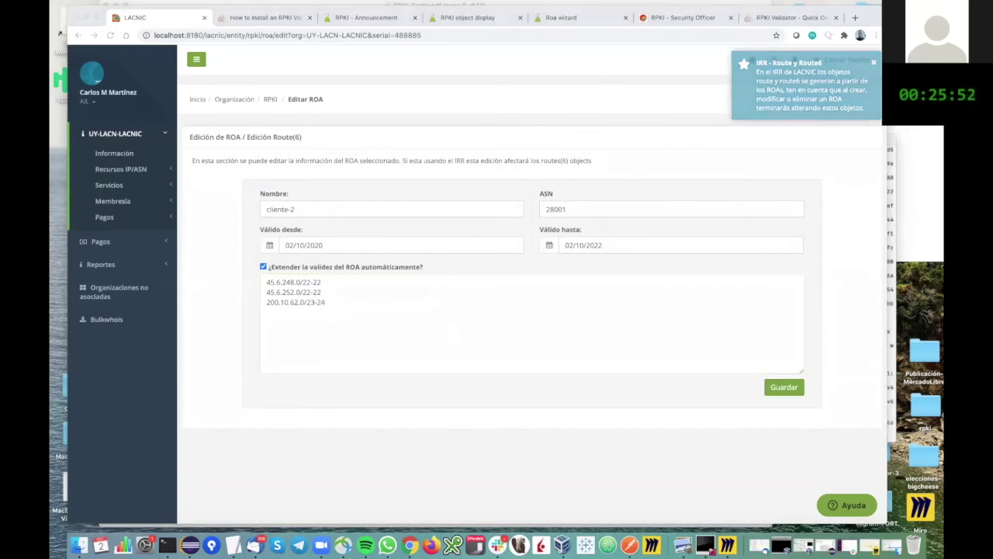
left_click(329, 329)
type("2001:13c7:7010::/46-48")
key("super+z")
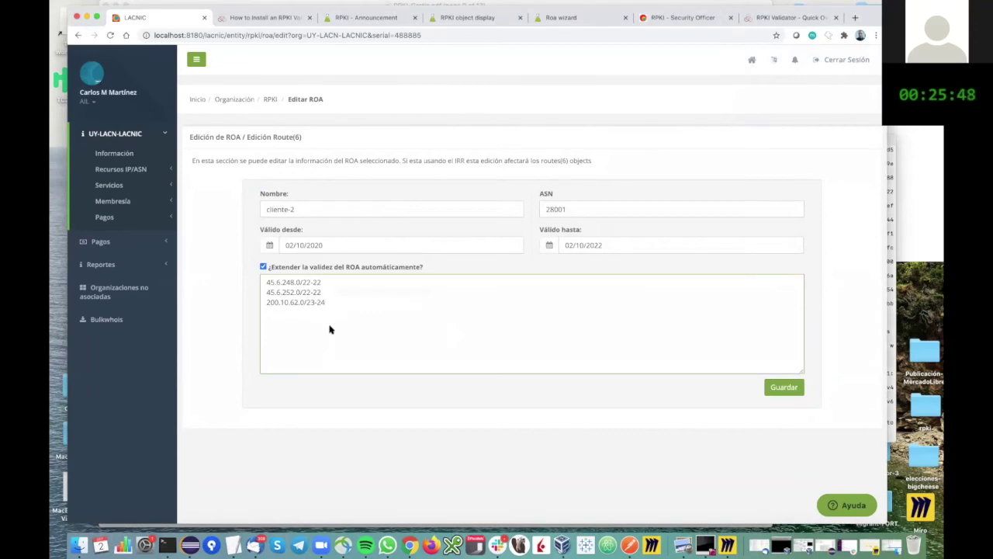
type("2001:13c7:7010::/46-48")
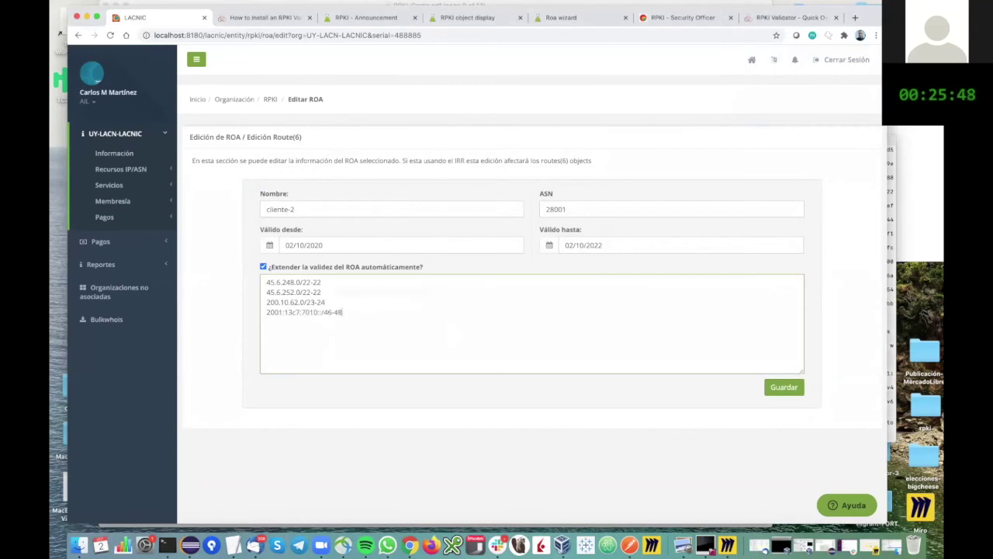
left_click(777, 391)
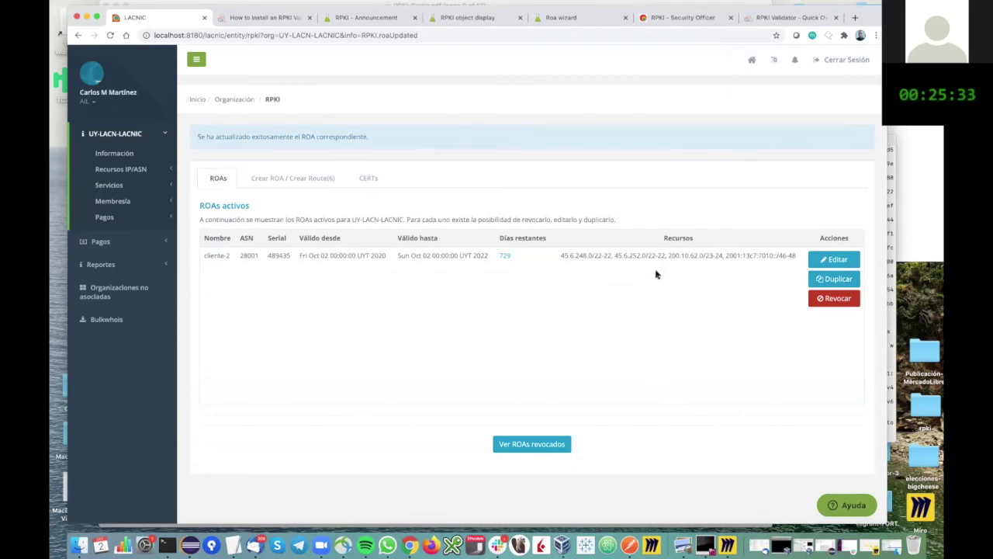
View the duplication form for the cliente-2 ROA and return to the organization's RPKI page without saving
left_click(846, 282)
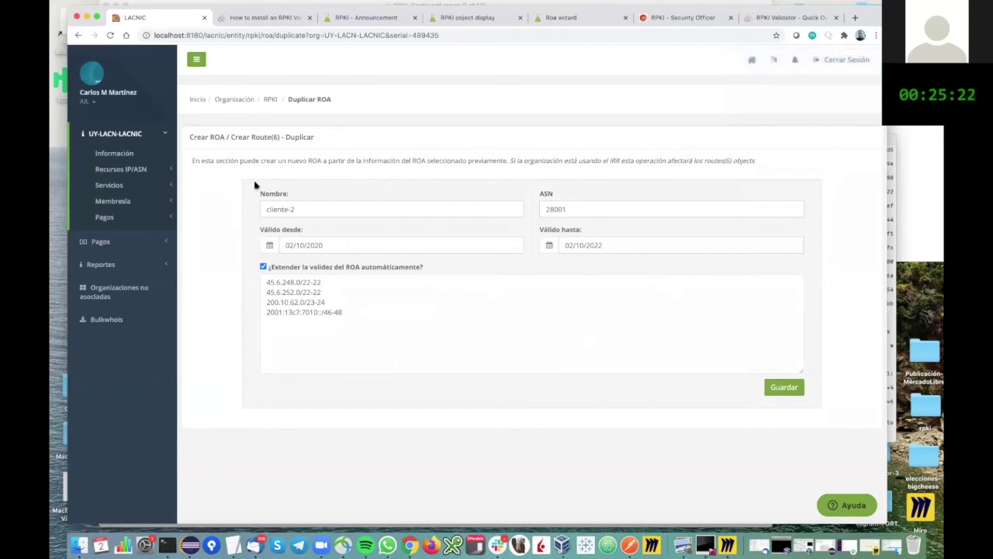
left_click(270, 101)
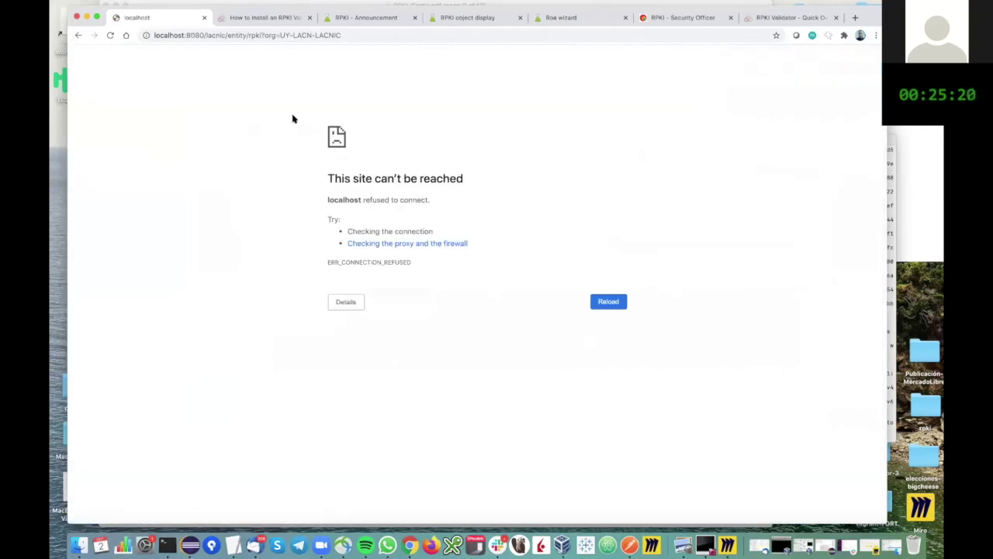
left_click(79, 34)
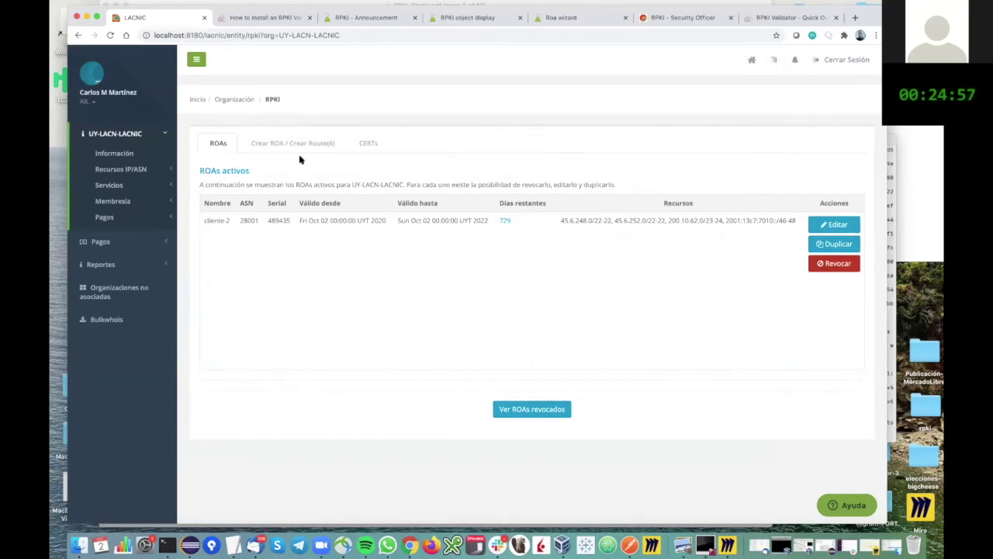
Examine the active certificate's resources, publication point and validity dates
left_click(373, 145)
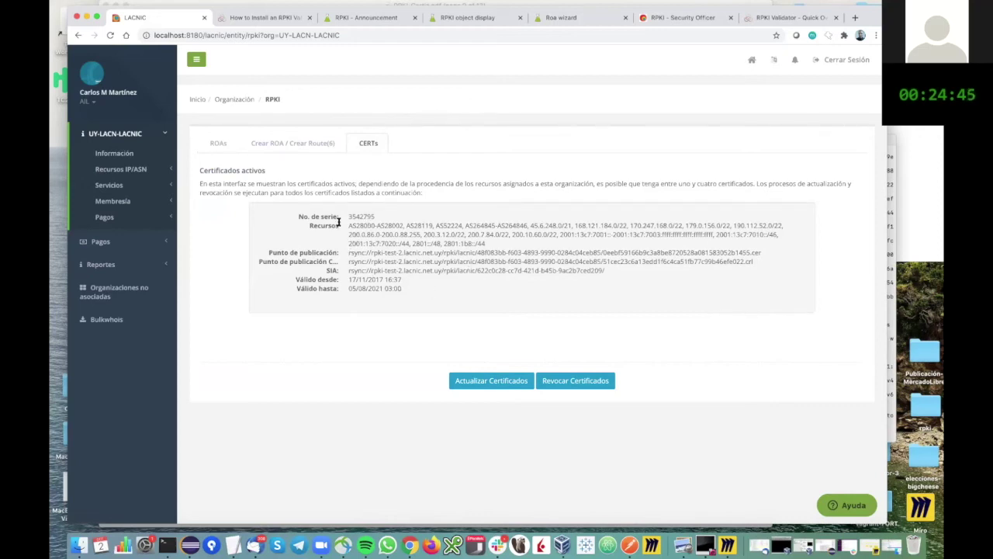
left_click_drag(349, 226, 490, 245)
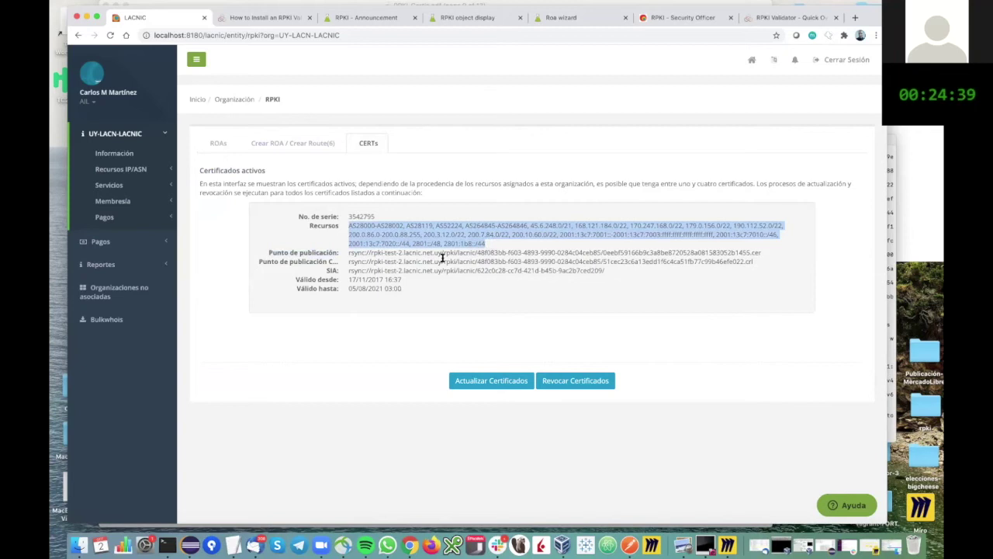
left_click_drag(348, 253, 493, 257)
left_click_drag(346, 279, 401, 290)
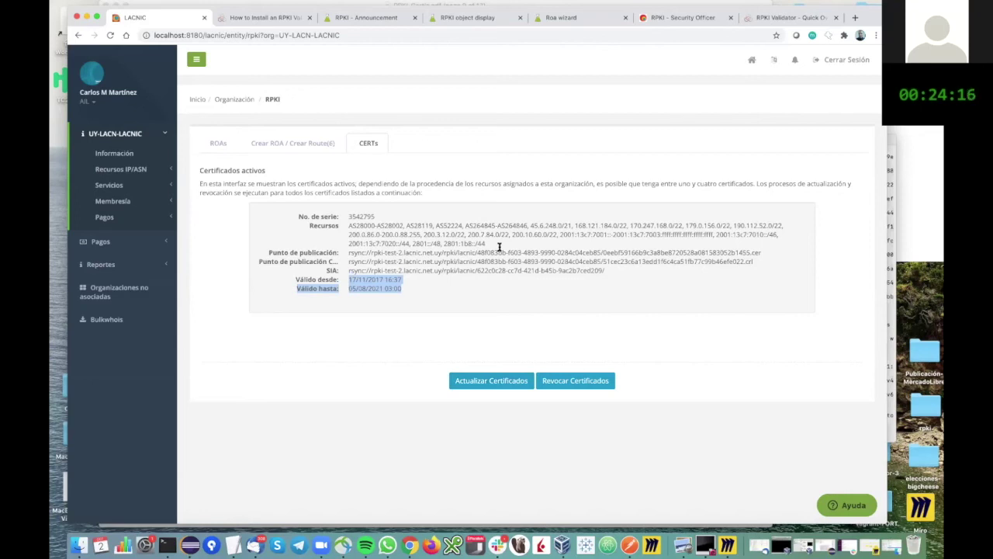
Update the organization's certificates, confirm the request, and display the active certificates again
left_click(492, 379)
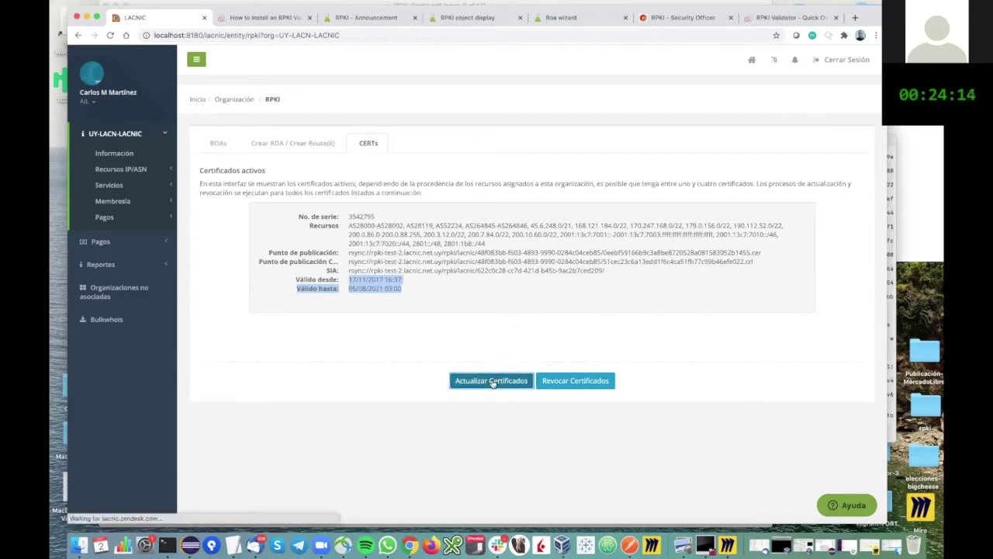
left_click(508, 219)
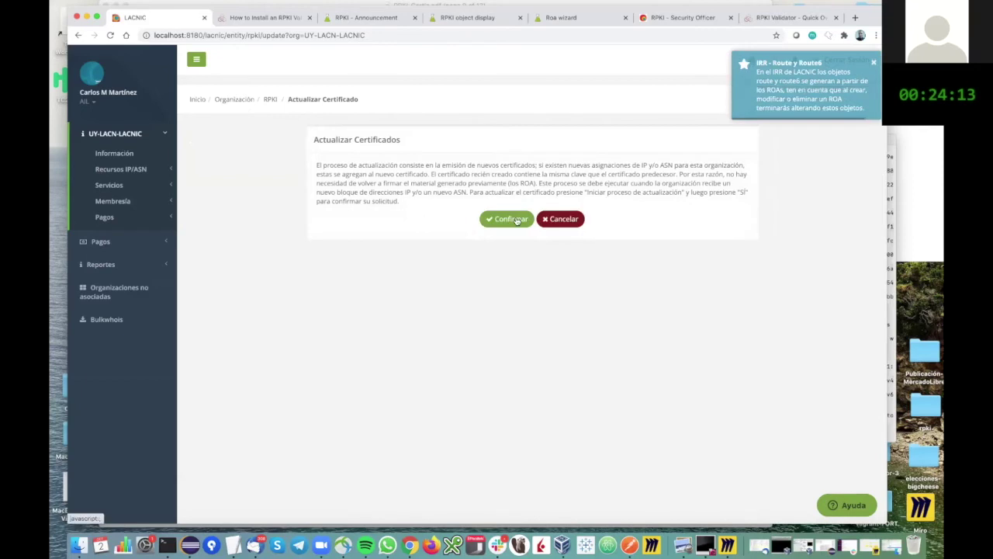
left_click(505, 218)
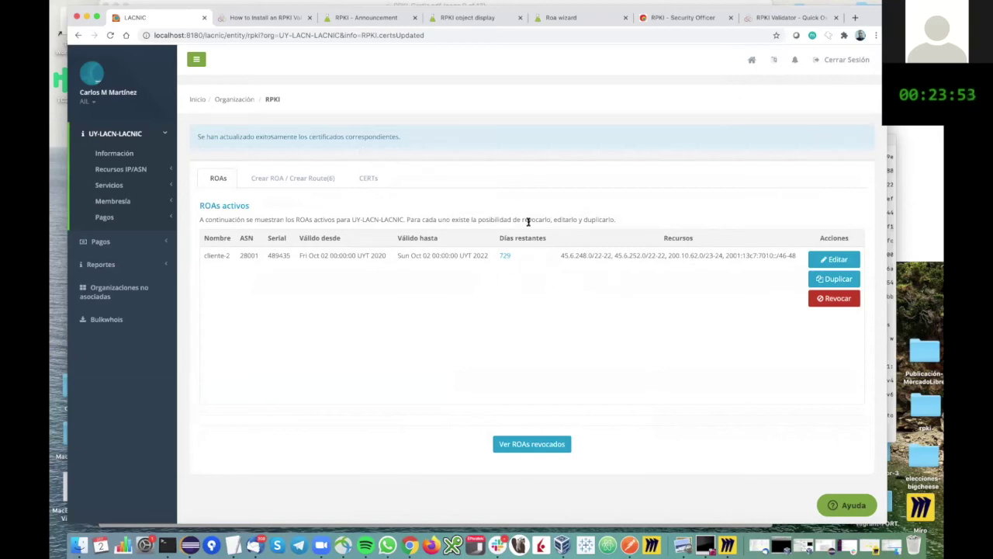
left_click(377, 177)
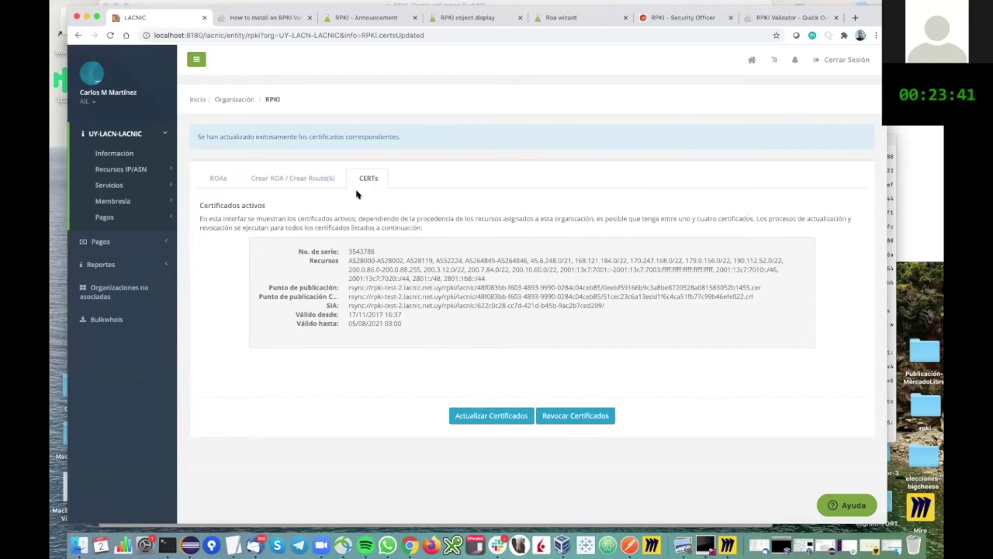
Open the RPKI status report
left_click(157, 265)
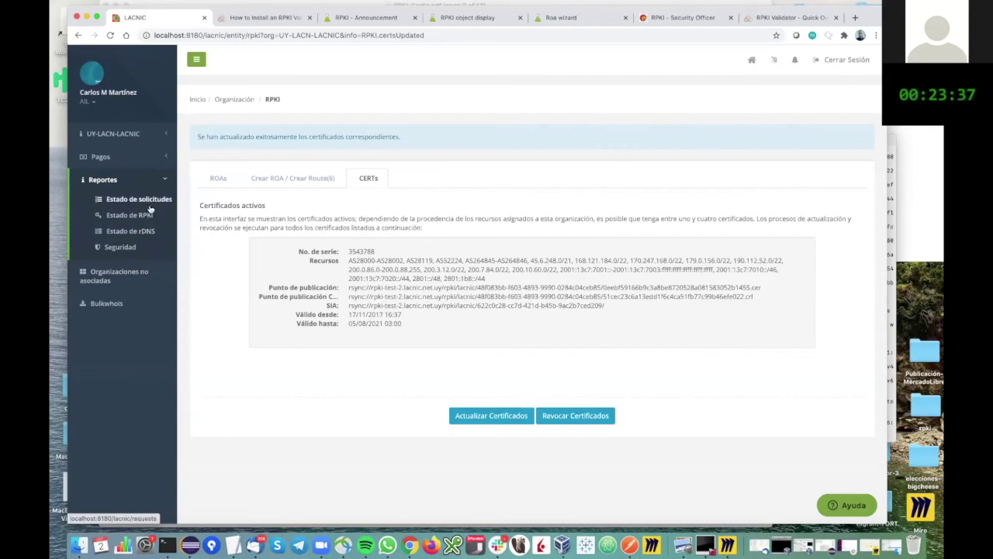
left_click(140, 218)
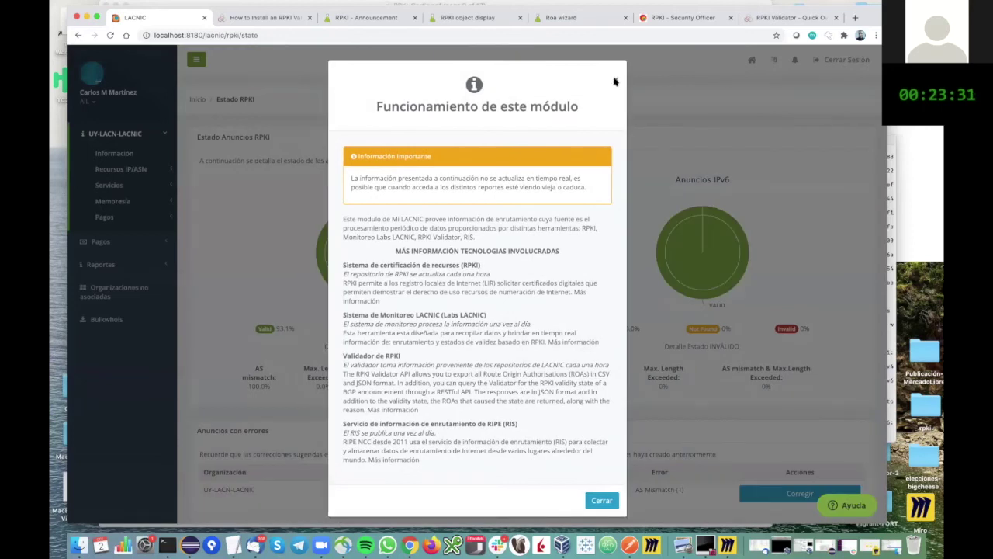
Dismiss the module information notice and examine the RPKI announcement status charts, the announcements with errors and the Looking Glass list
left_click(614, 81)
scroll(644, 211, "down", 5)
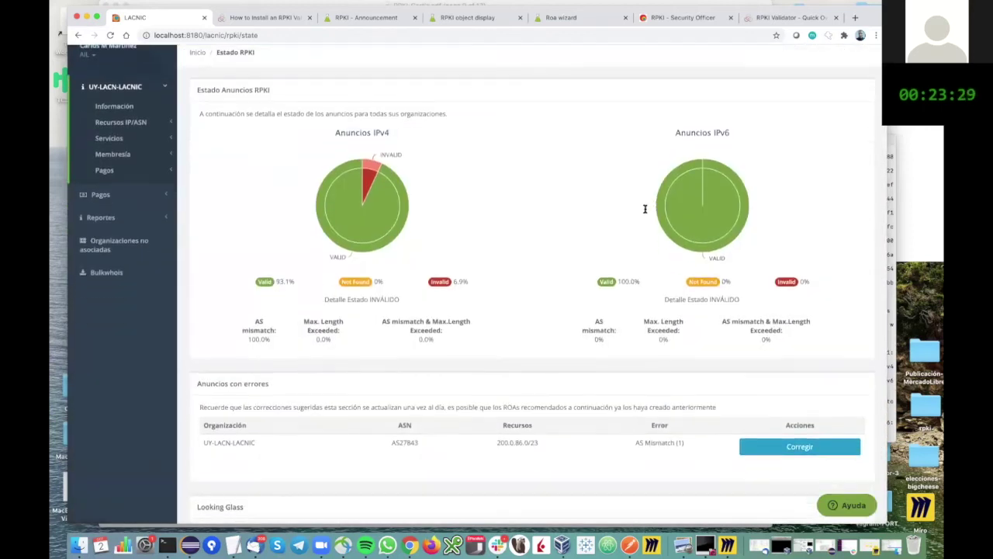
scroll(644, 212, "down", 3)
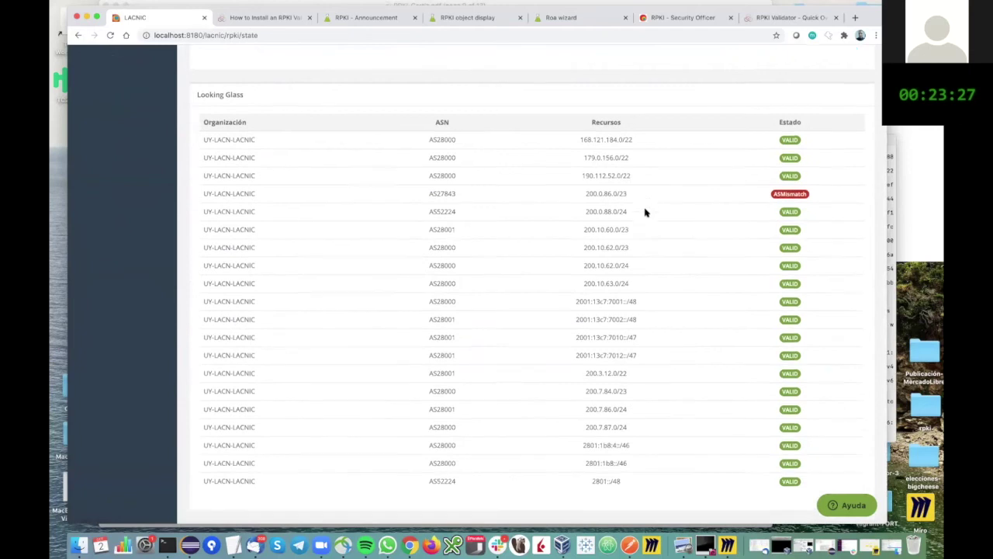
scroll(644, 211, "up", 2)
scroll(644, 212, "up", 2)
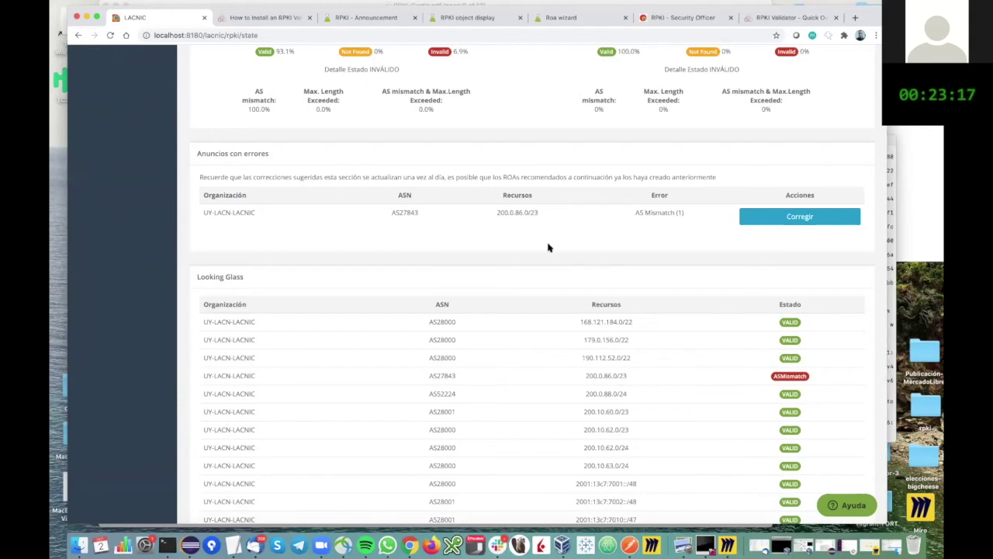
scroll(548, 248, "down", 2)
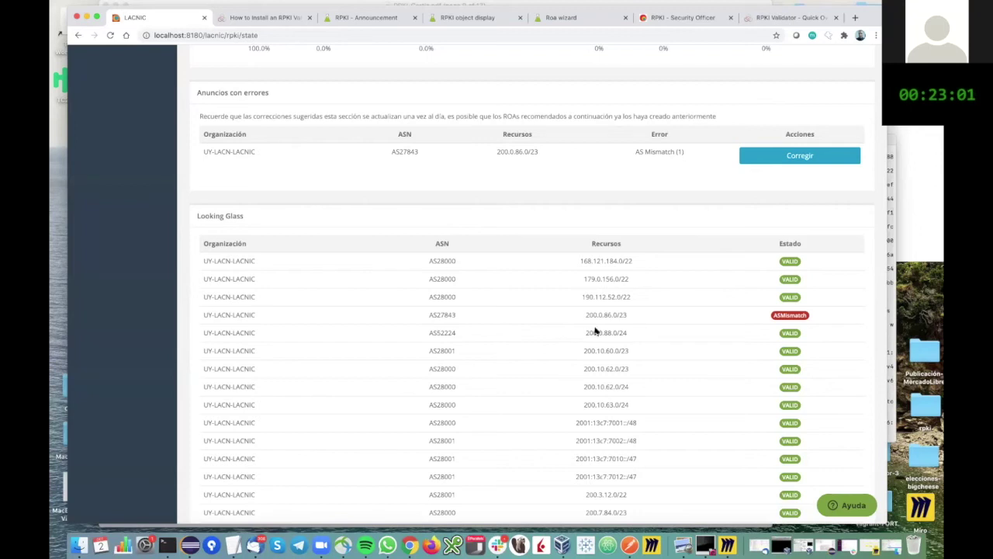
scroll(825, 268, "down", 3)
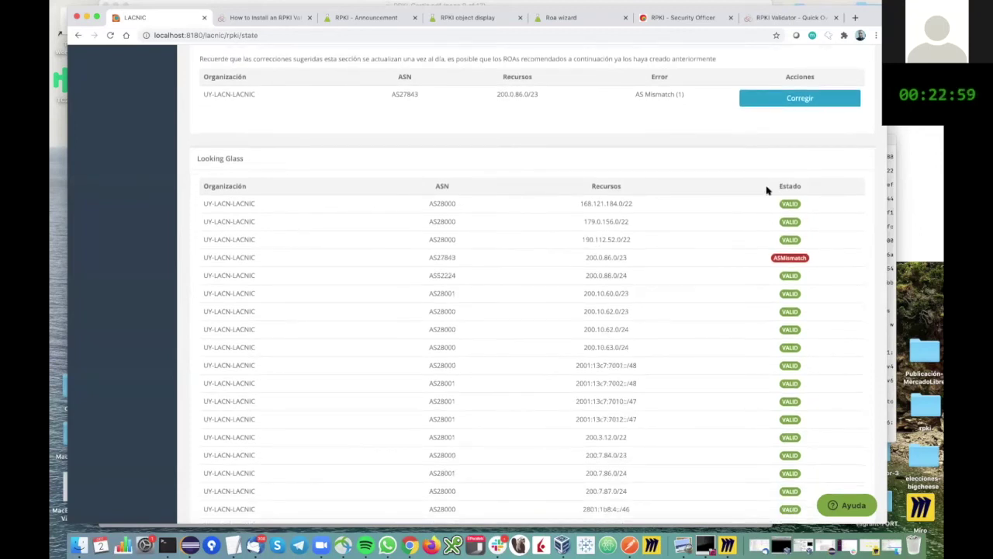
scroll(790, 295, "down", 5)
scroll(789, 296, "up", 8)
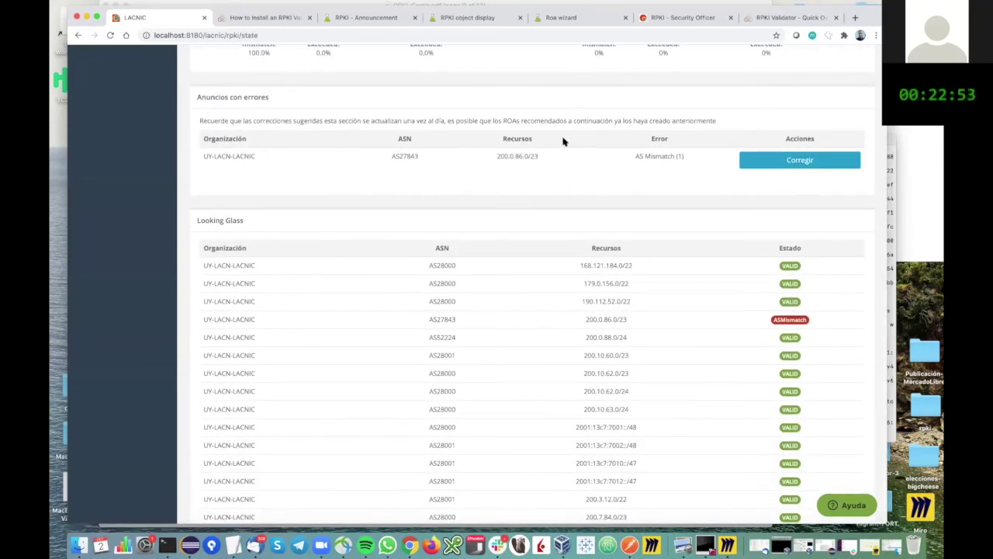
Correct the AS mismatch for 200.0.86.0/23 by saving the suggested ROA with ASN 28000, and check it among the active ROAs
scroll(512, 120, "up", 2)
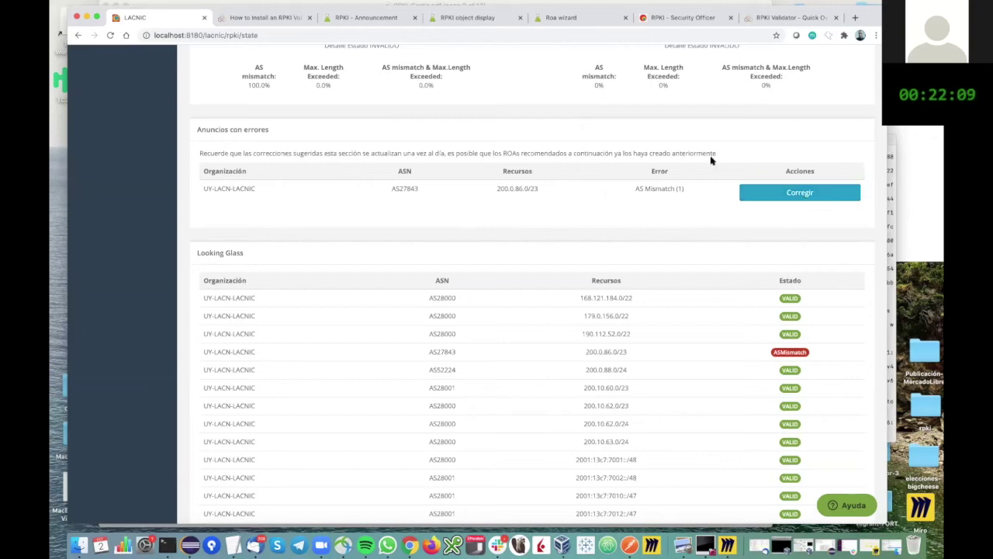
left_click(813, 194)
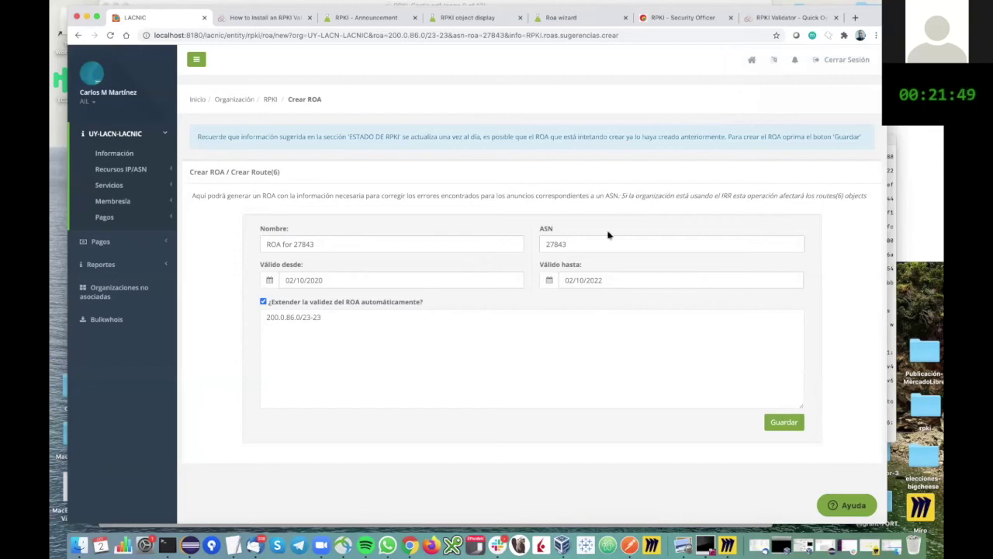
left_click_drag(576, 244, 525, 245)
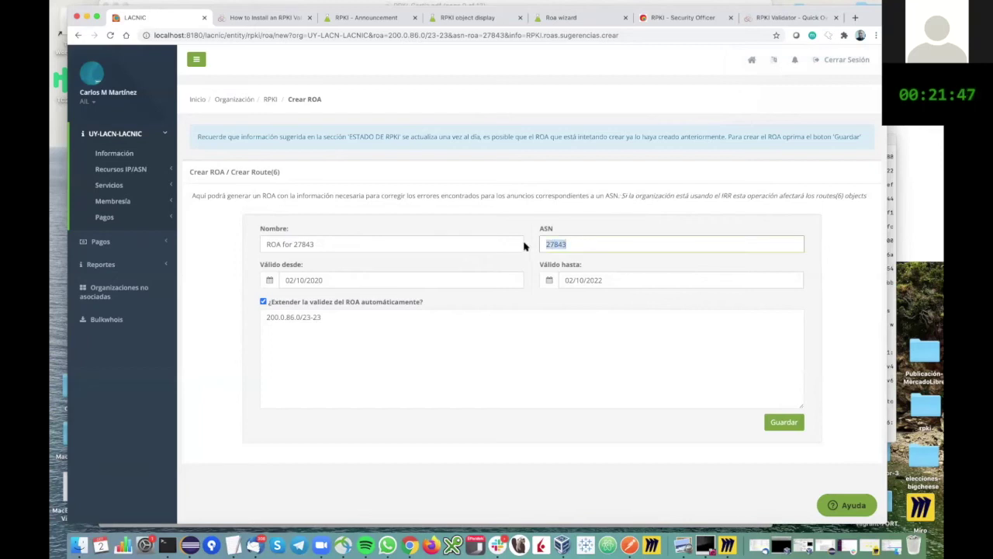
type("28000")
left_click(785, 423)
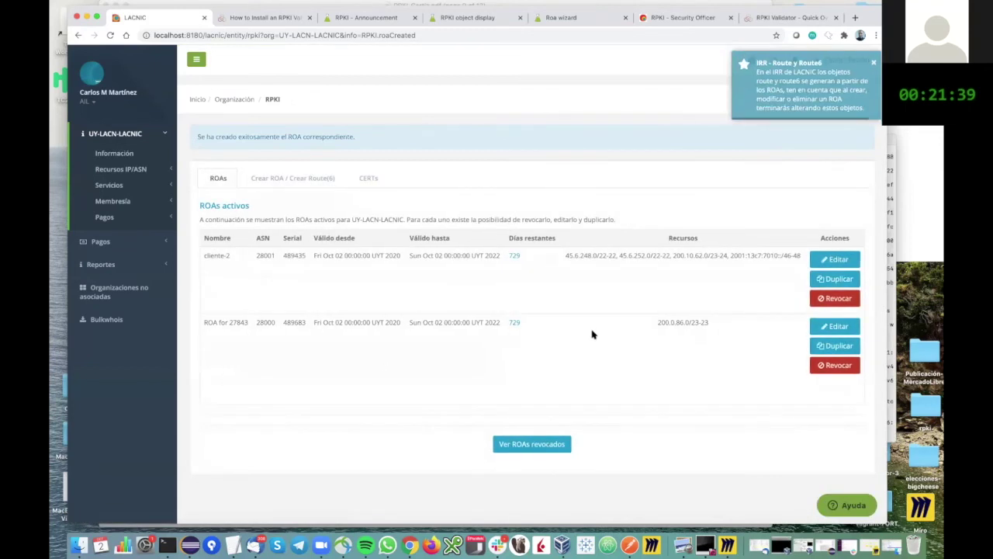
double_click(256, 322)
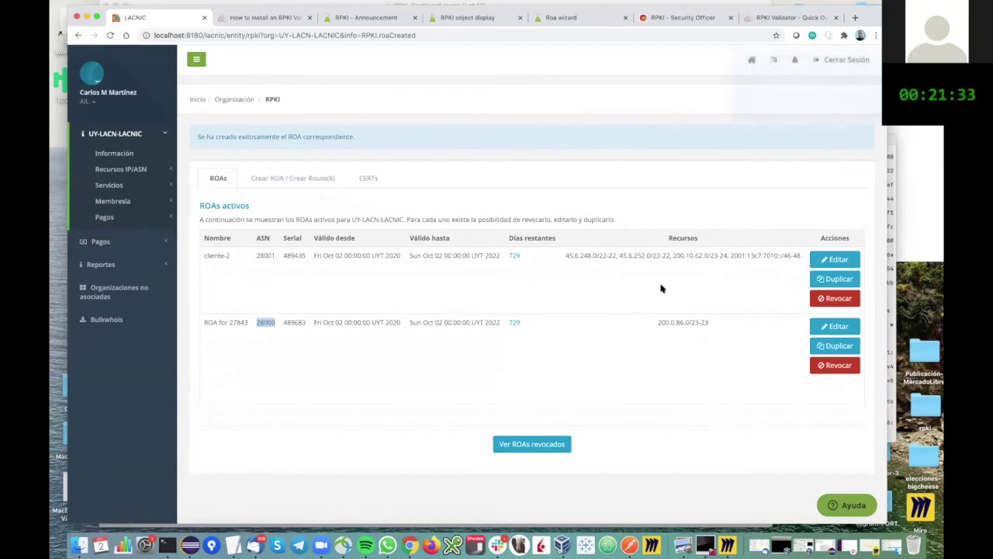
scroll(661, 289, "down", 1)
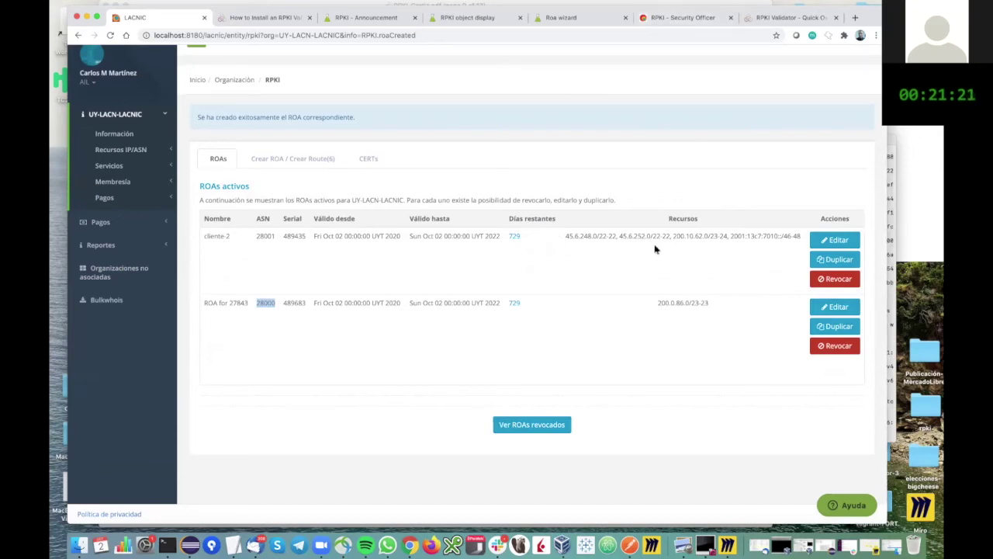
Switch to the RPKI Security Officer site, start the repository update, and confirm its generation
left_click(690, 19)
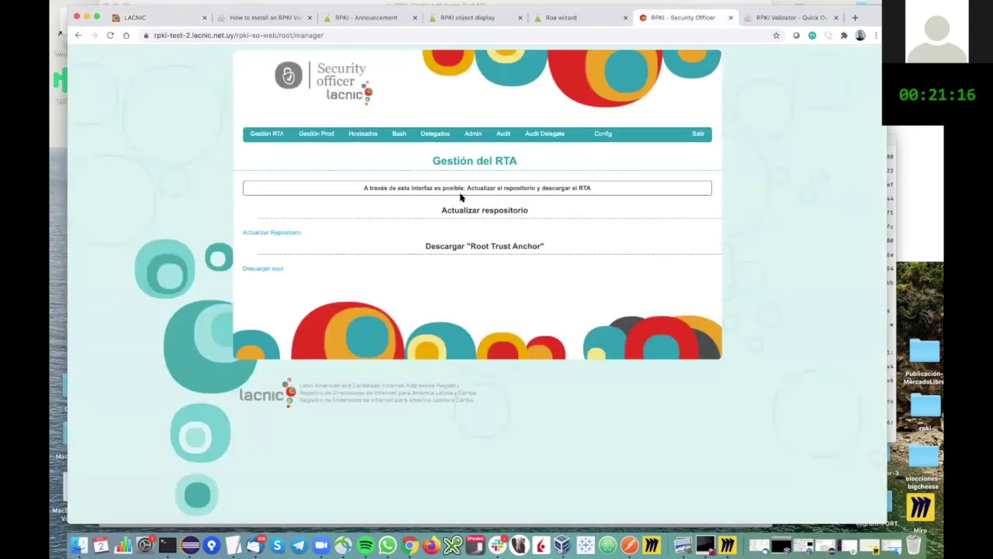
left_click(284, 232)
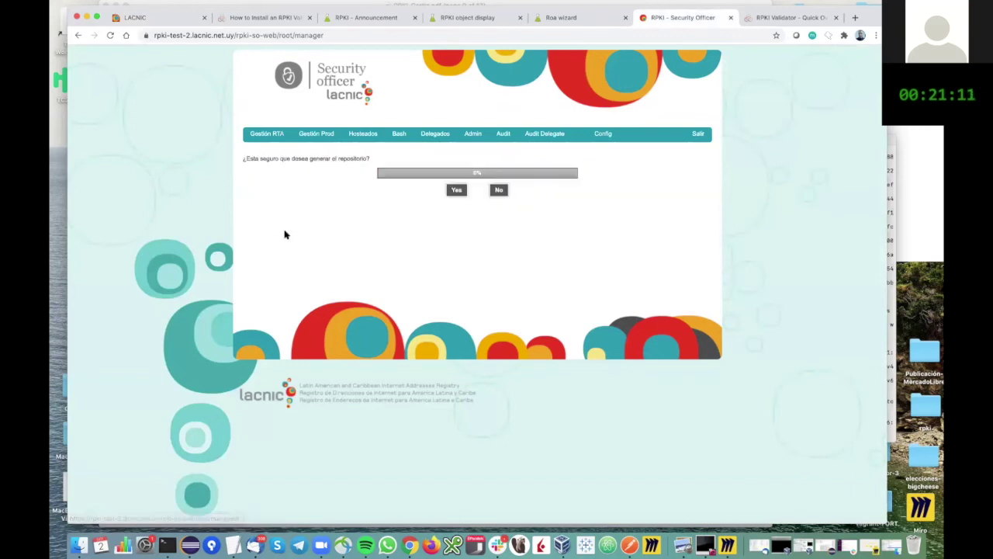
left_click(457, 191)
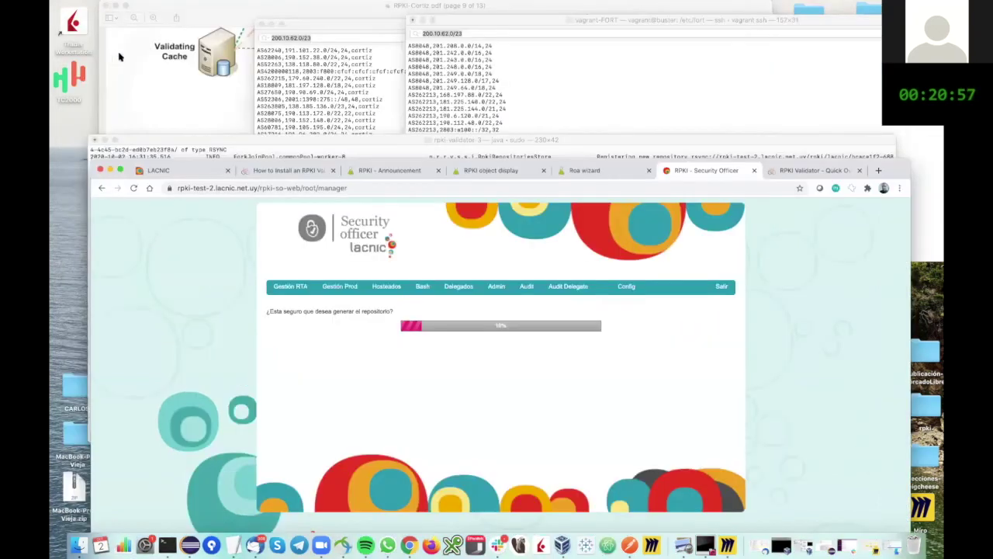
Switch to the RPKI-Cortiz.pdf presentation, show it full screen, and advance to the slide on validating repository information
left_click(127, 5)
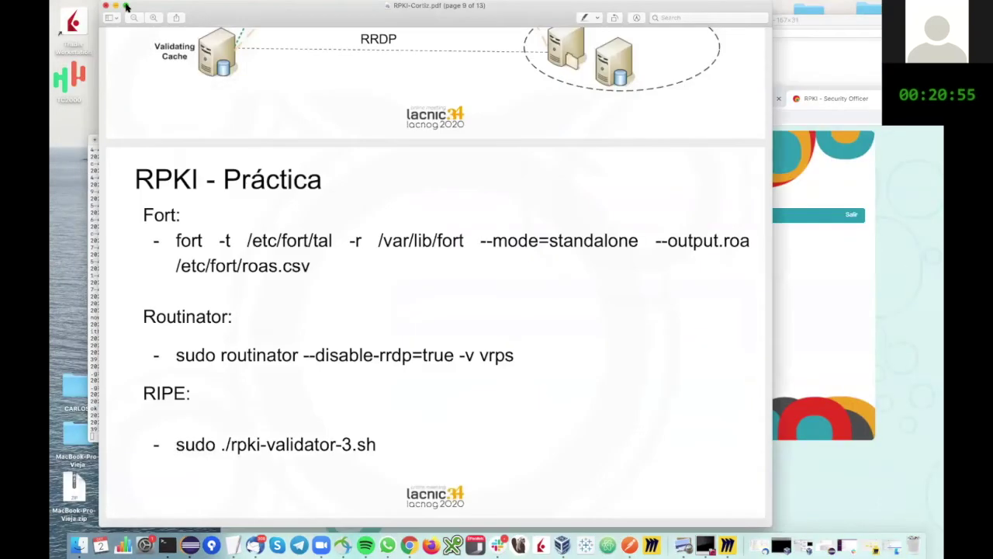
key("ctrl+super+f")
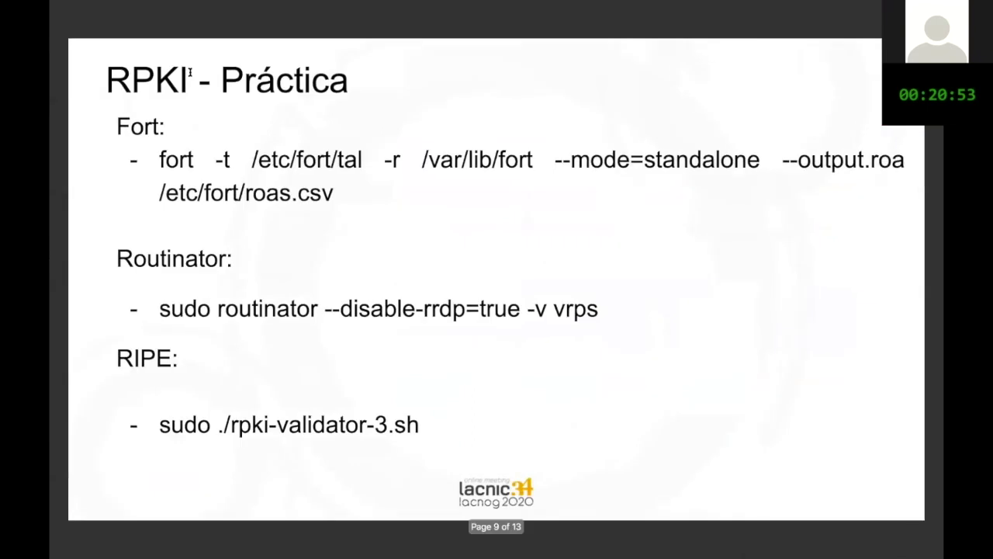
key("Down")
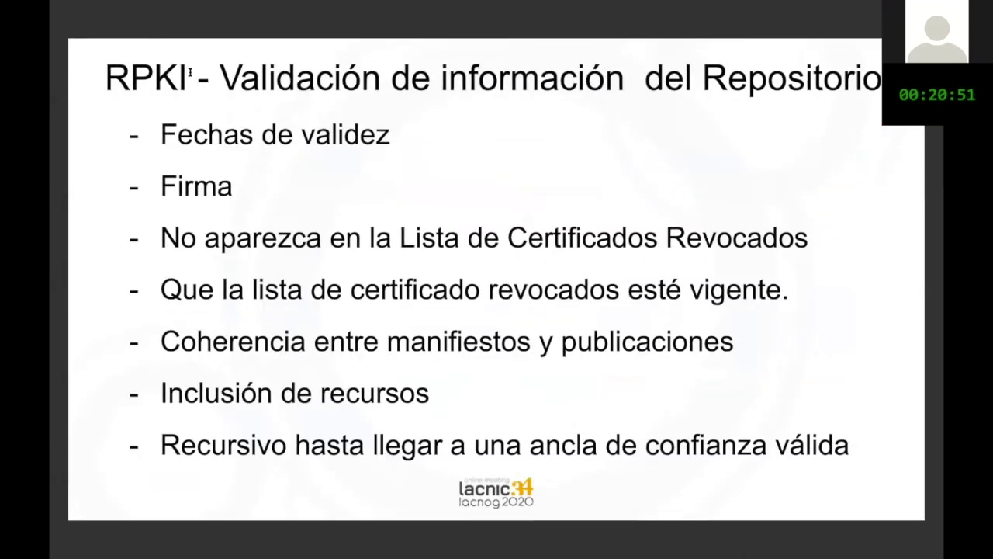